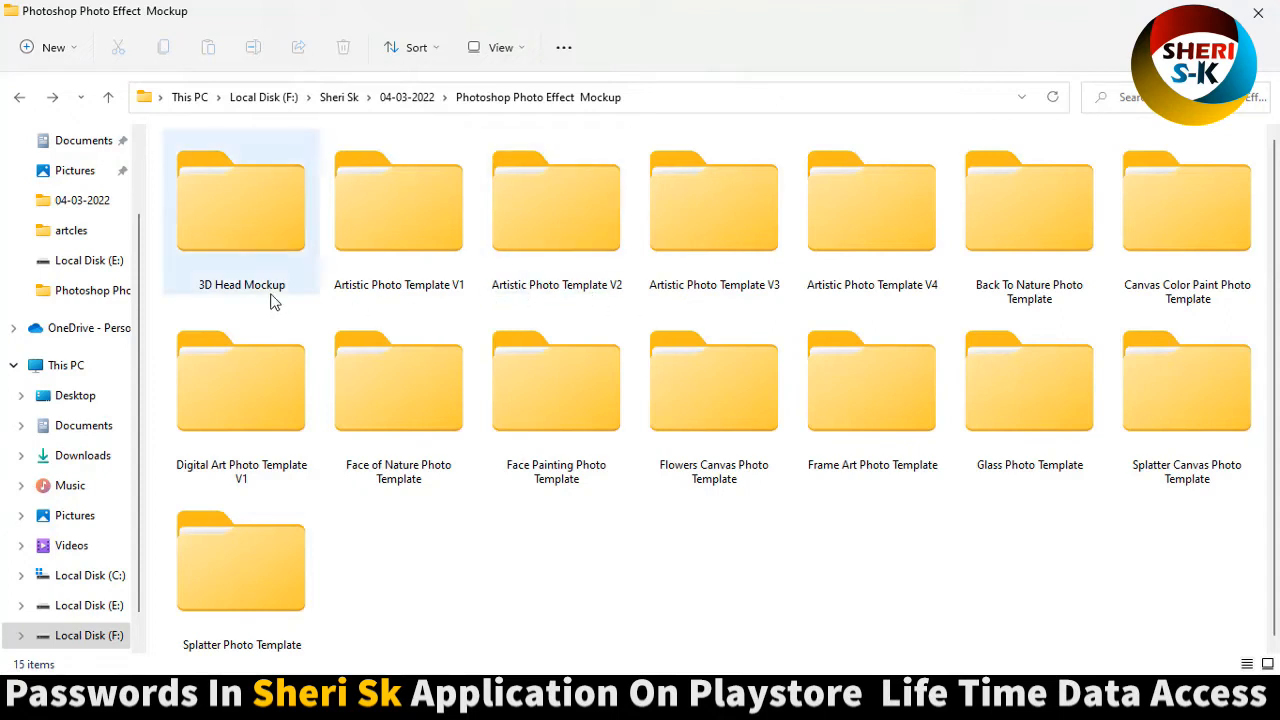
Look through the template folders, including 3D Head Mockup, Artistic Photo Template V1 and Back To Nature Photo Template.
{"action": "left_click", "coordinate": [262, 223]}
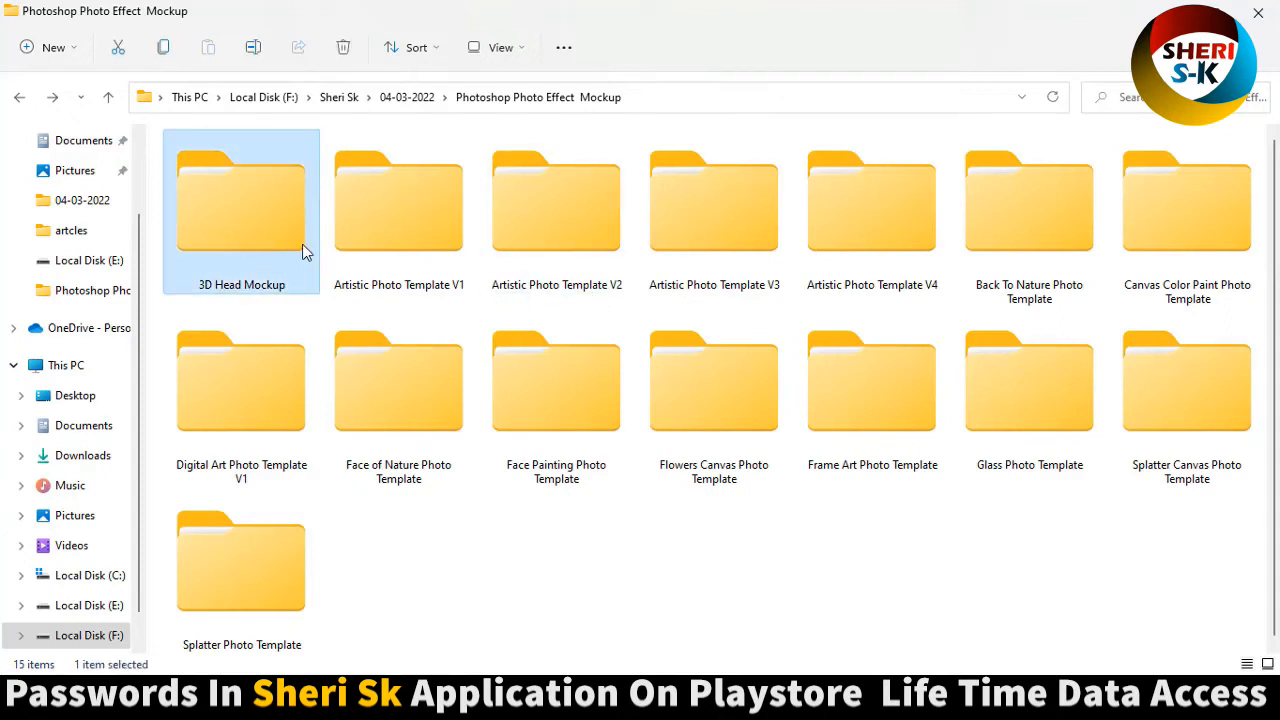
{"action": "double_click", "coordinate": [276, 231]}
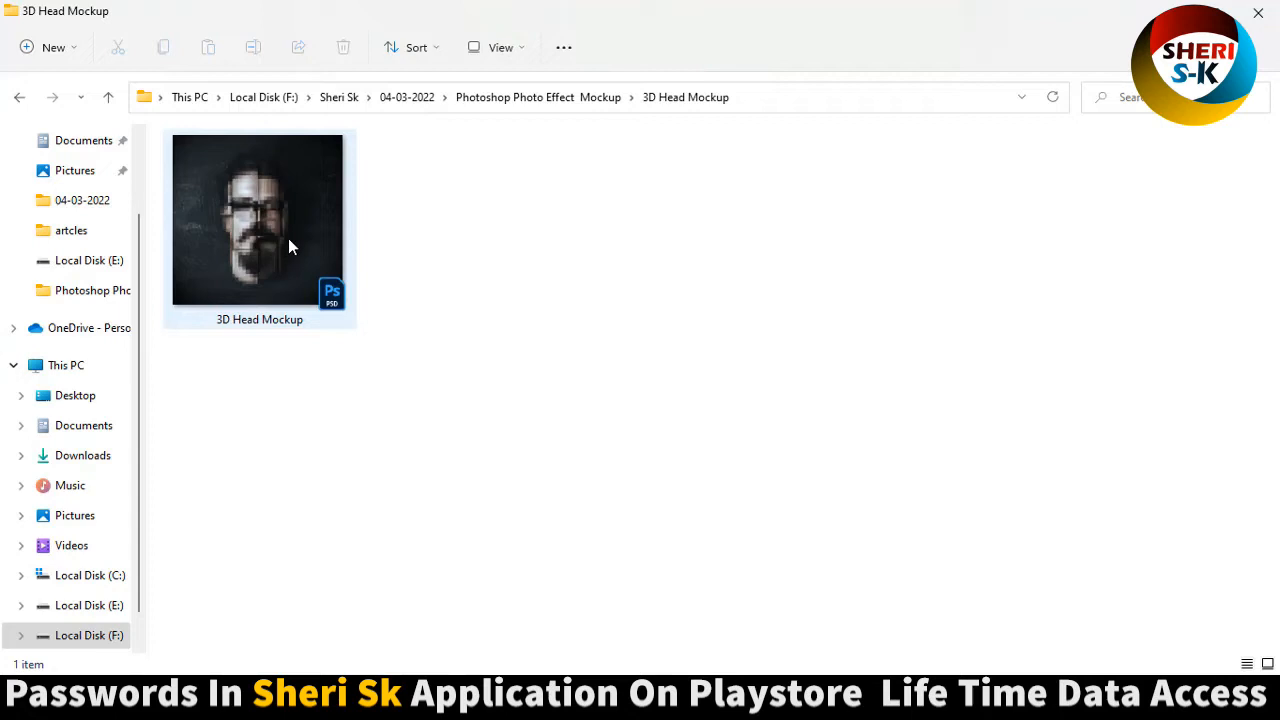
{"action": "left_click", "coordinate": [289, 246]}
{"action": "left_click", "coordinate": [19, 97]}
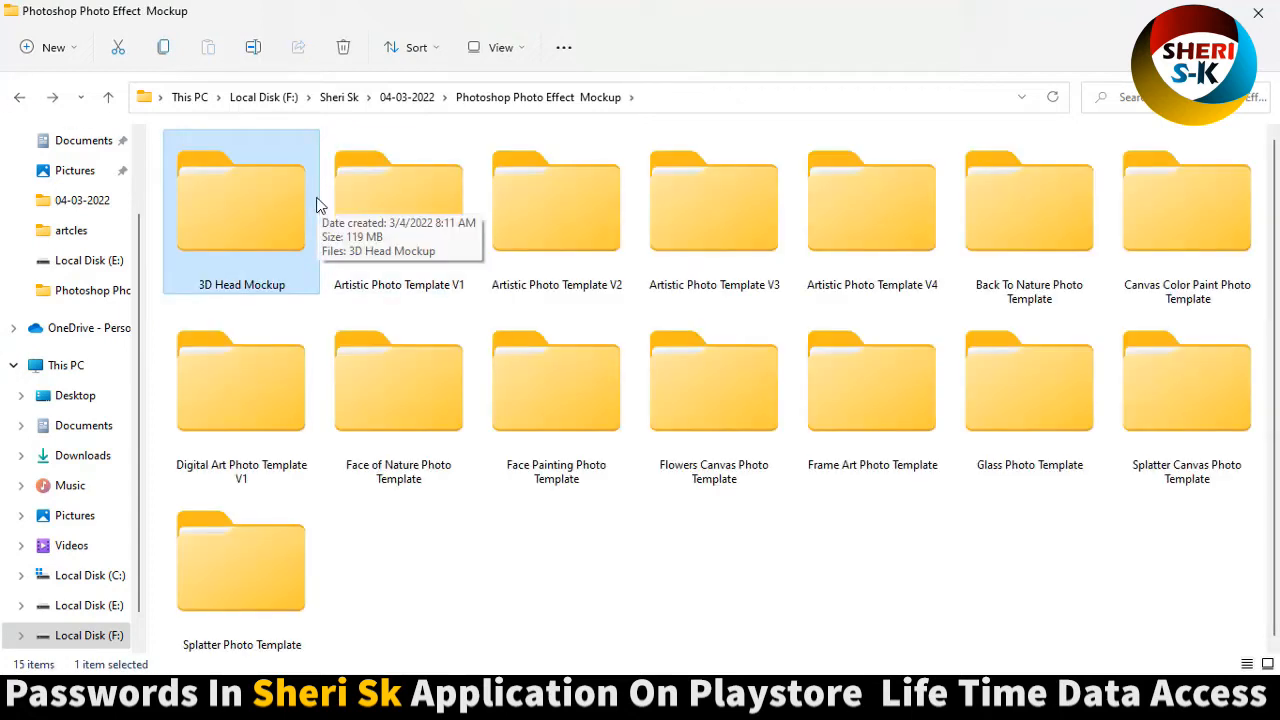
{"action": "left_click", "coordinate": [414, 200]}
{"action": "double_click", "coordinate": [429, 226]}
{"action": "left_click", "coordinate": [19, 97]}
{"action": "left_click", "coordinate": [571, 270]}
{"action": "left_click", "coordinate": [710, 228]}
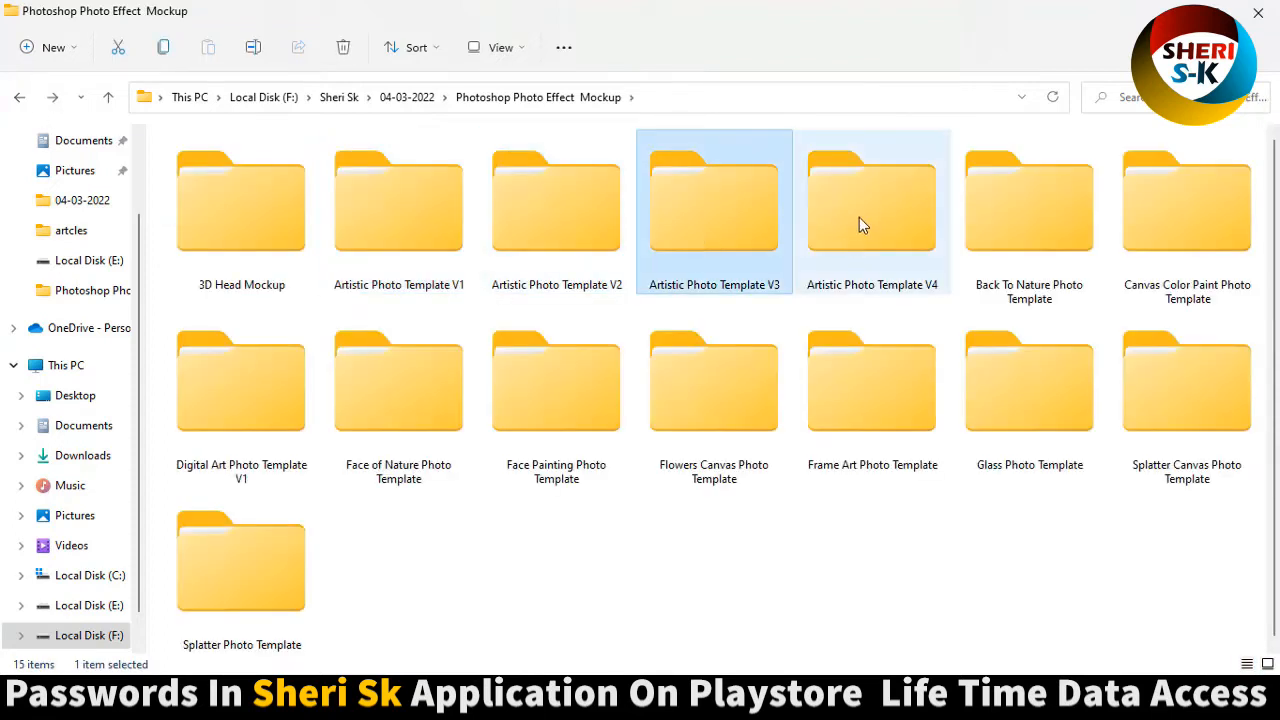
{"action": "left_click", "coordinate": [869, 234]}
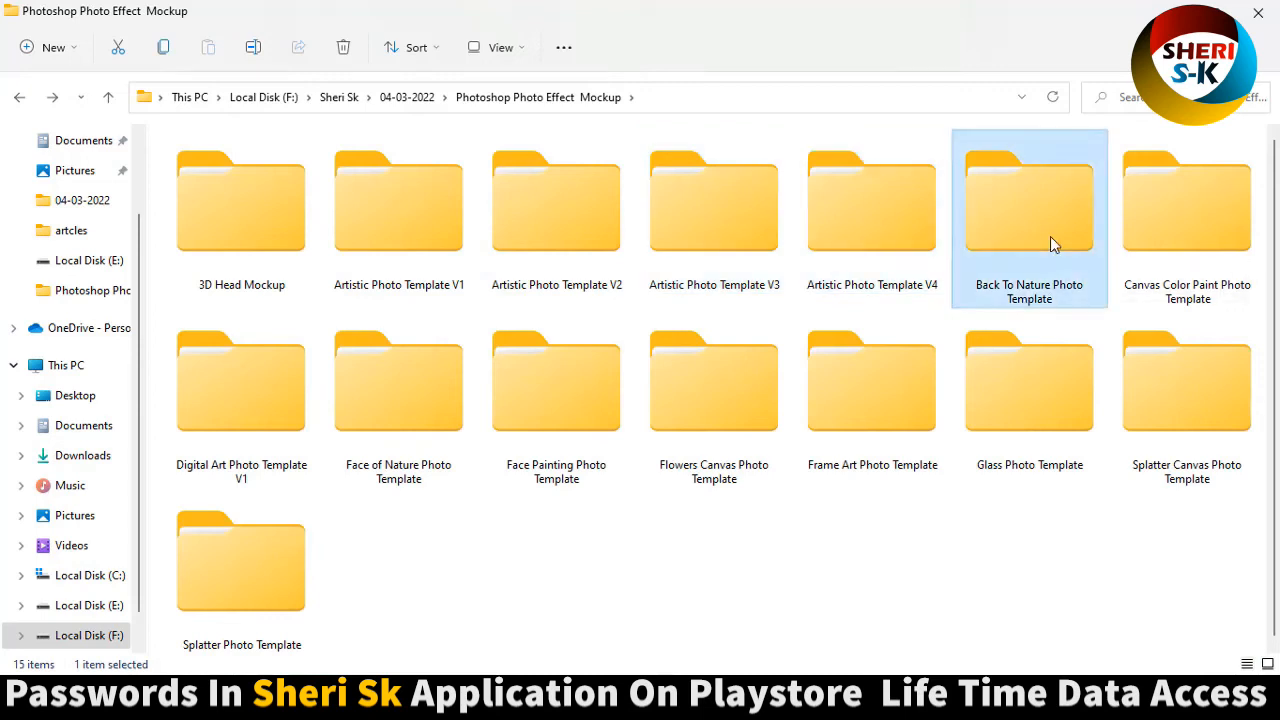
{"action": "double_click", "coordinate": [1051, 243]}
{"action": "left_click", "coordinate": [30, 102]}
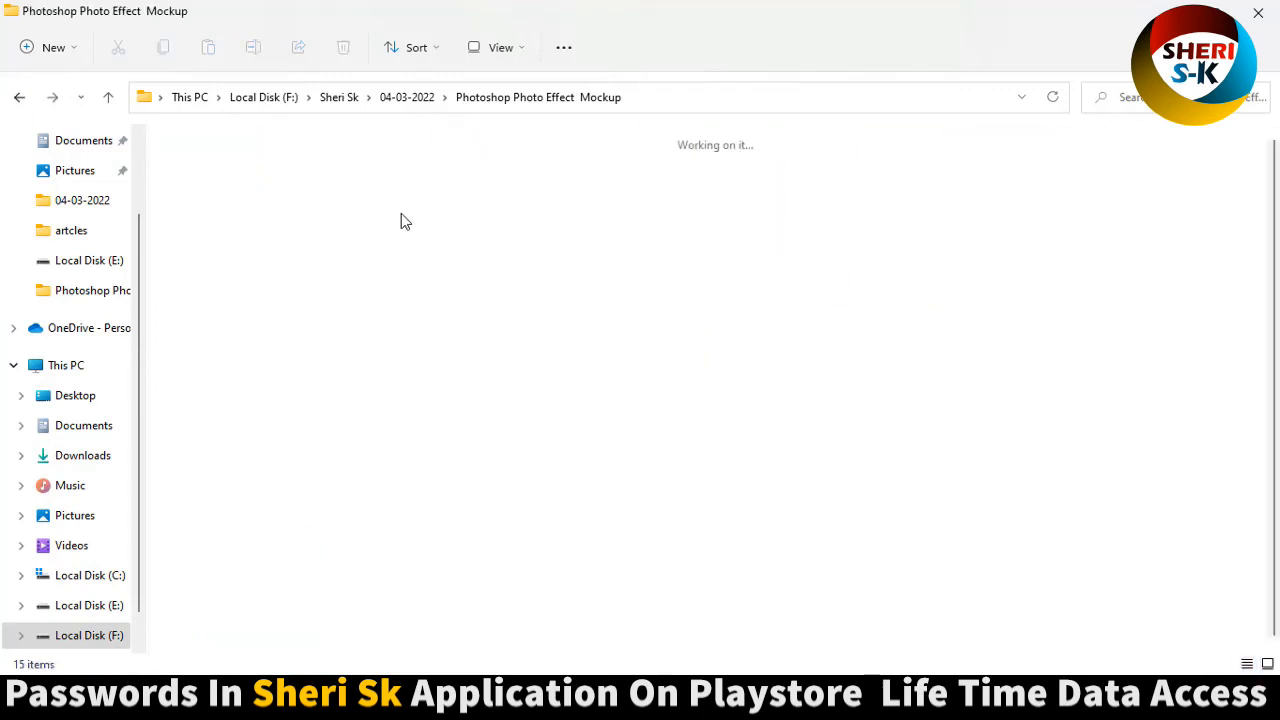
Open the 3D Head Mockup PSD in Photoshop and delete the Model layer inside its placeholder smart object.
{"action": "double_click", "coordinate": [285, 238]}
{"action": "double_click", "coordinate": [240, 182]}
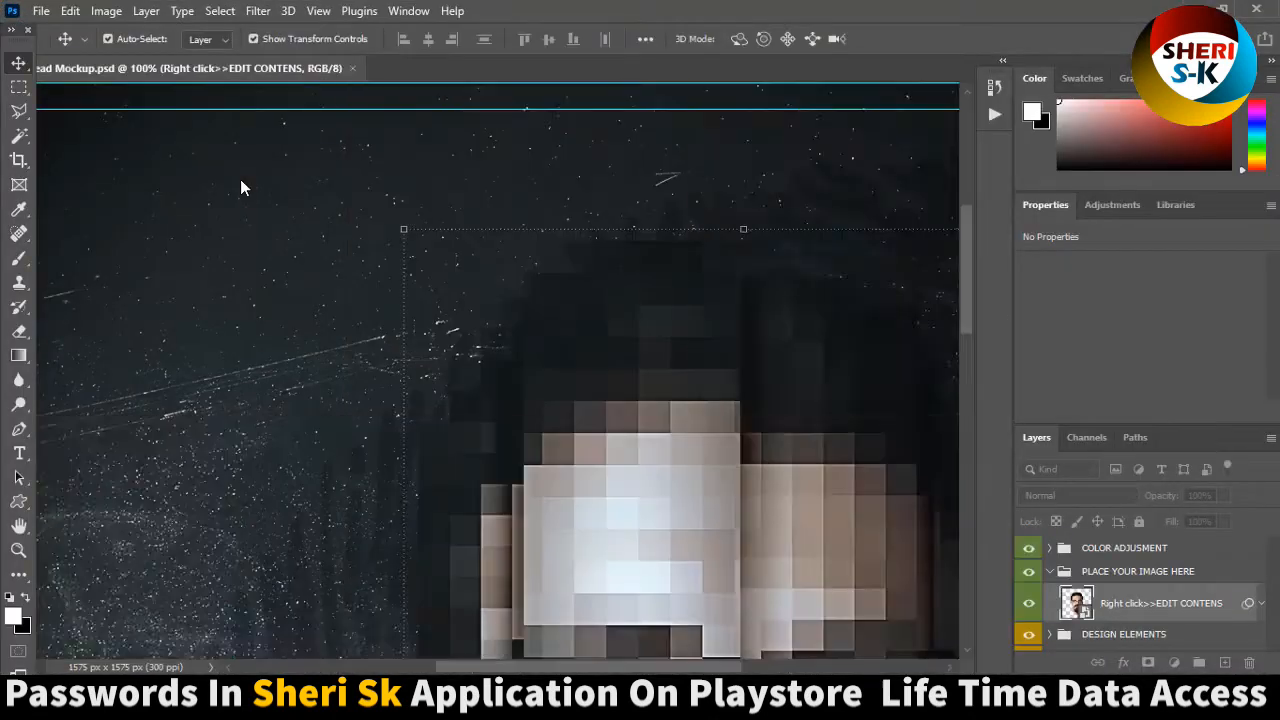
{"action": "double_click", "coordinate": [1078, 604]}
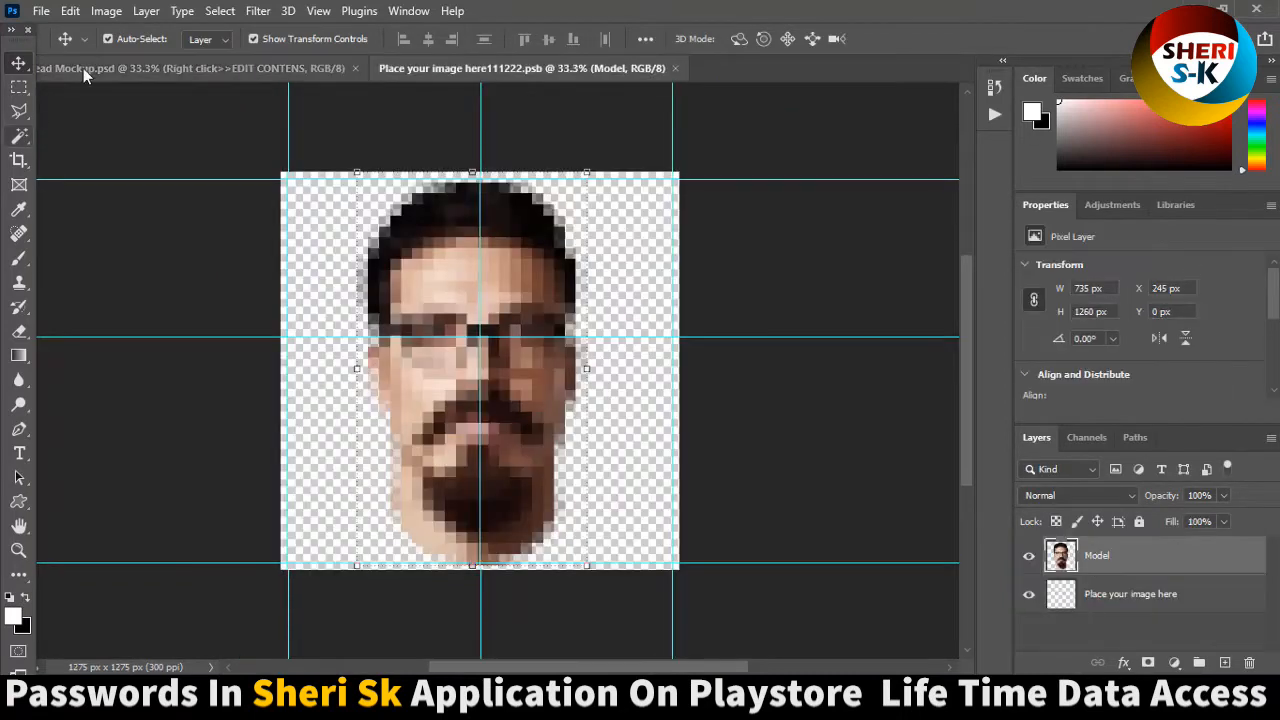
{"action": "key", "text": "Delete"}
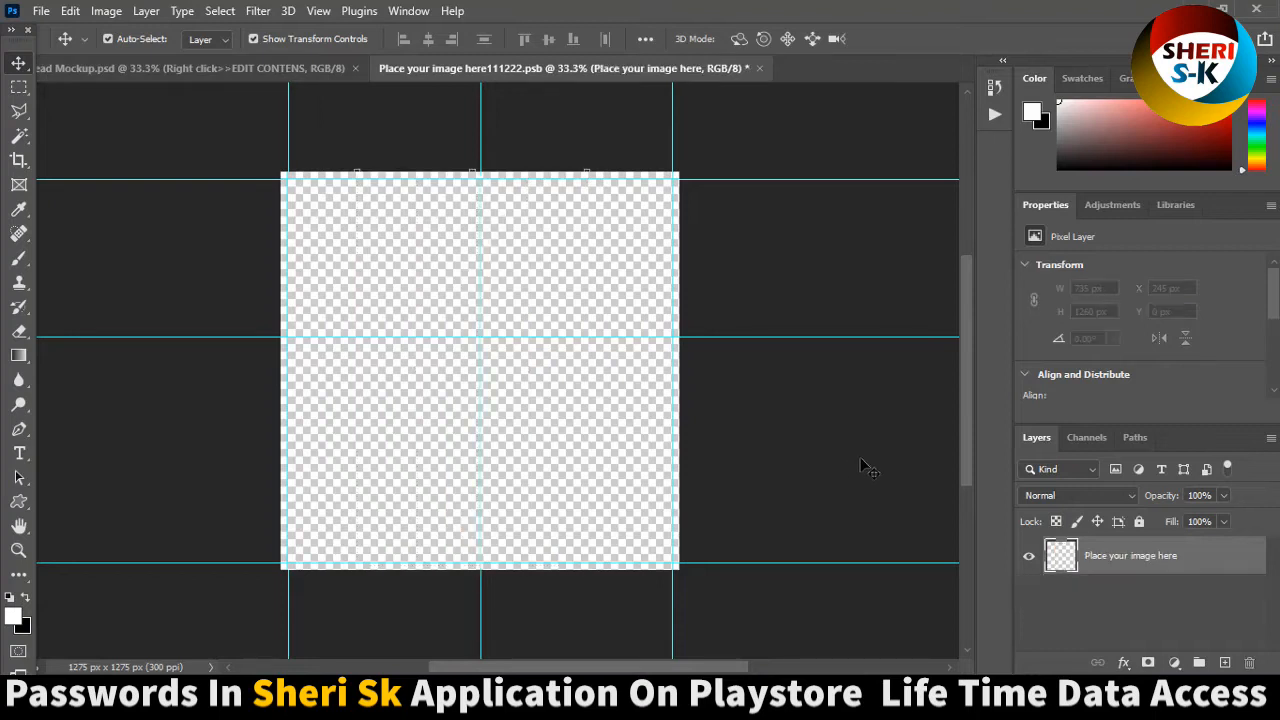
Open the image 88d527d10666f8705d0ac94e579d1cf8 from the Girls\PNG folder on Local Disk (E:).
{"action": "left_click", "coordinate": [41, 11]}
{"action": "left_click", "coordinate": [60, 48]}
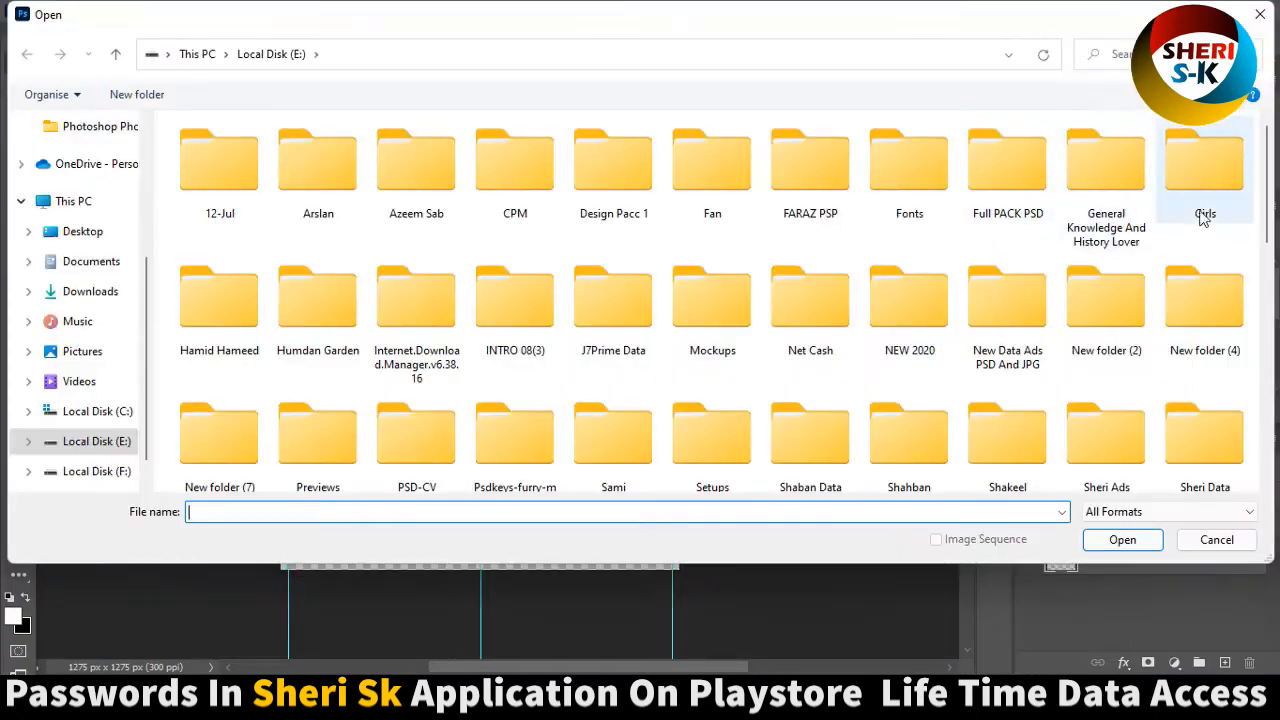
{"action": "double_click", "coordinate": [1195, 190]}
{"action": "double_click", "coordinate": [466, 185]}
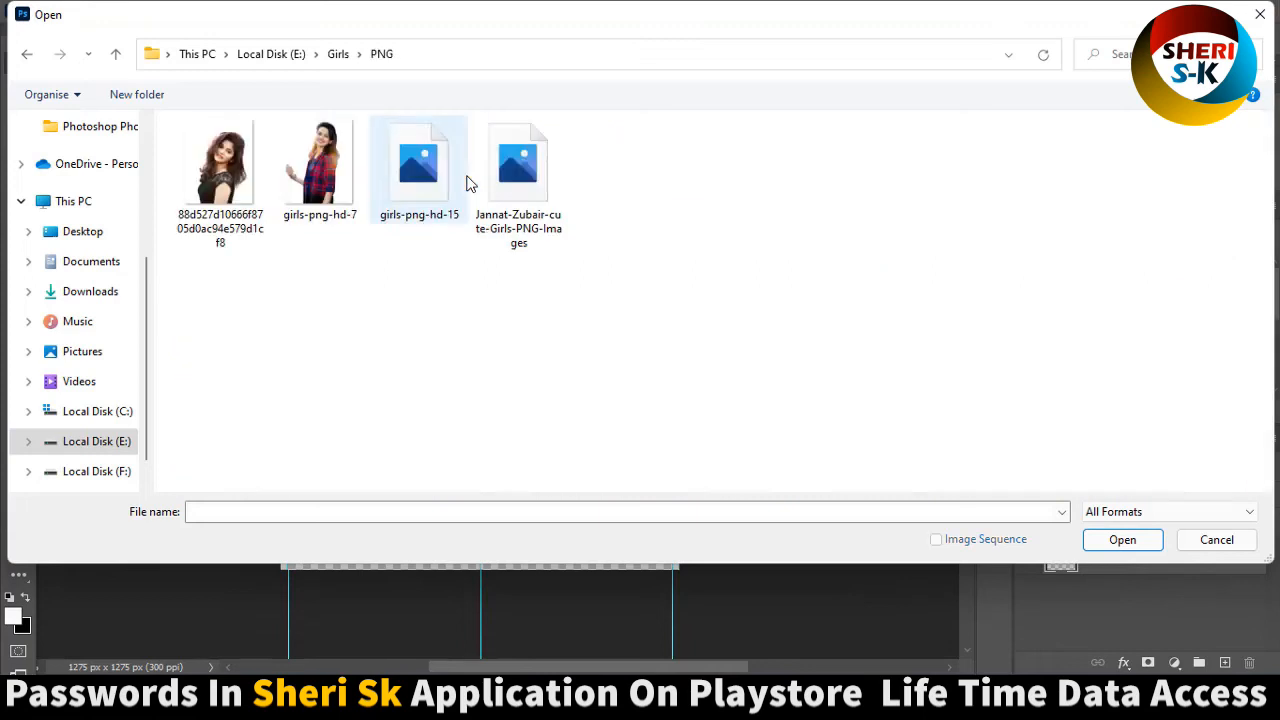
{"action": "double_click", "coordinate": [220, 165]}
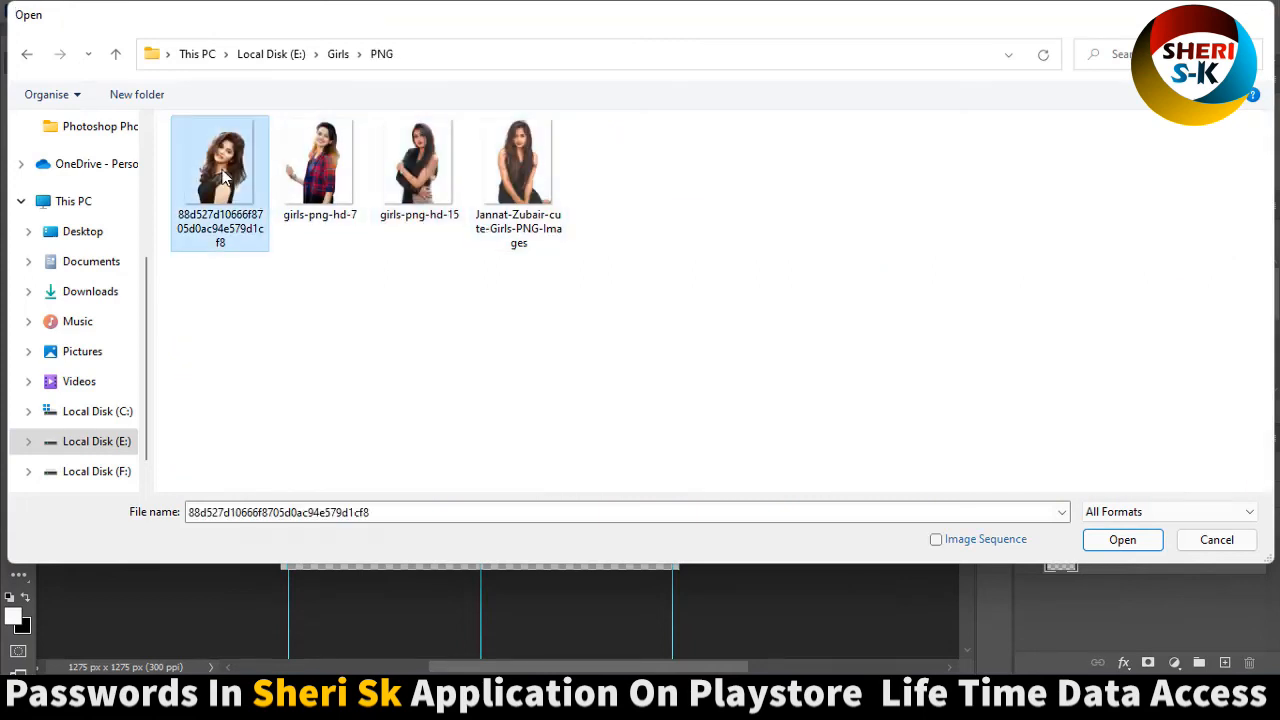
Copy the photo into the placeholder document, close the source image, and position the photo at about X 283 px, Y 187 px.
{"action": "left_click_drag", "start_coordinate": [680, 69], "coordinate": [716, 131]}
{"action": "left_click_drag", "start_coordinate": [761, 302], "coordinate": [504, 373]}
{"action": "left_click", "coordinate": [918, 129]}
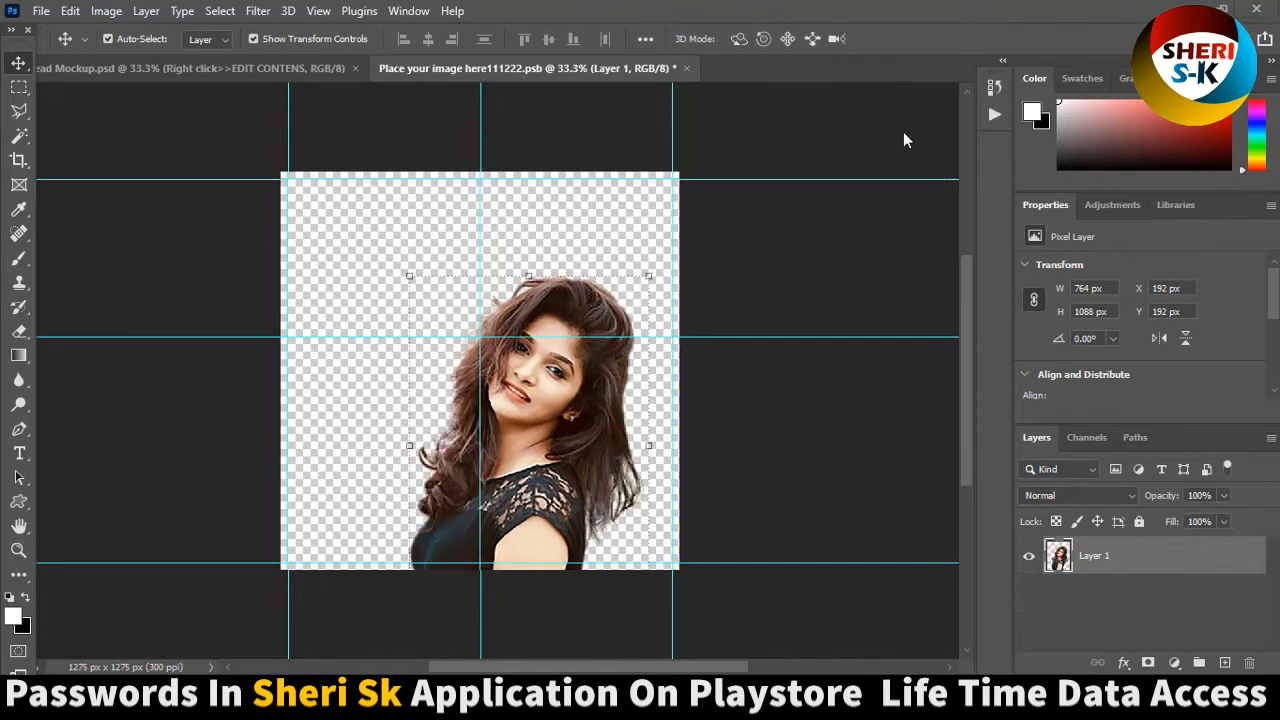
{"action": "left_click_drag", "start_coordinate": [525, 310], "coordinate": [516, 350]}
Save and close the placeholder to update the 3D head mockup, and close the mockup without saving it.
{"action": "key", "text": "ctrl+s"}
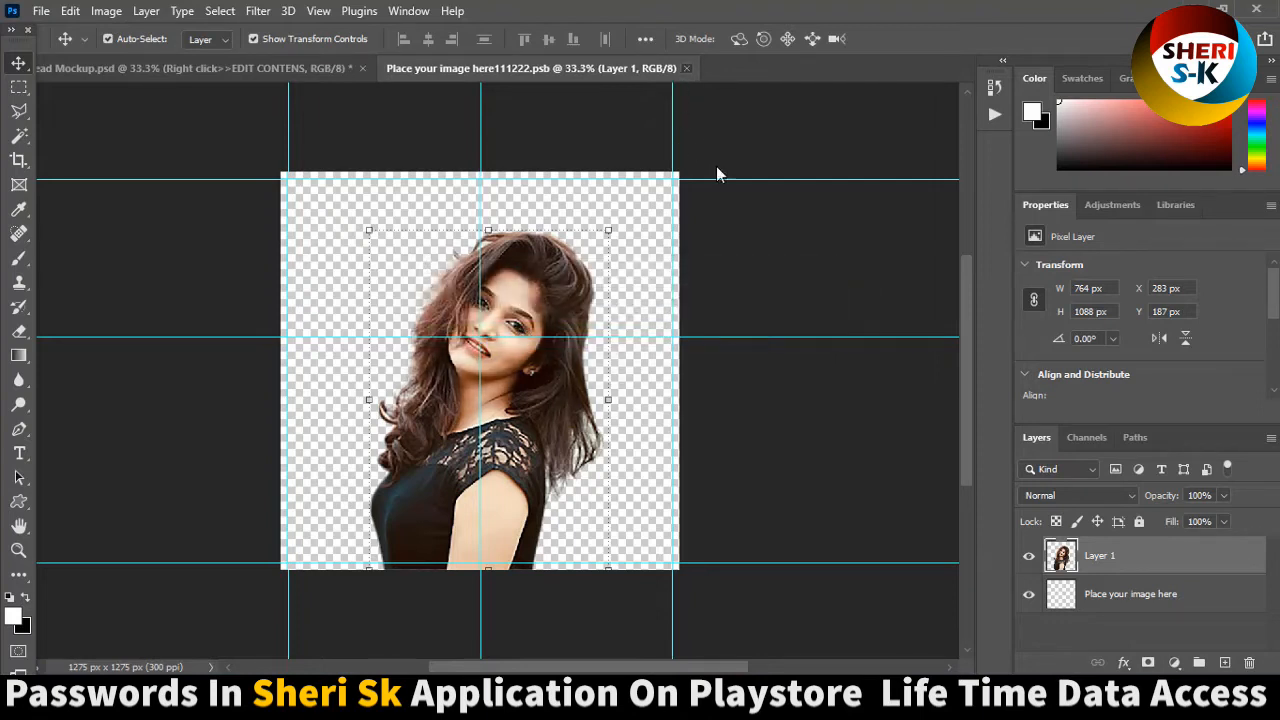
{"action": "key", "text": "ctrl+w"}
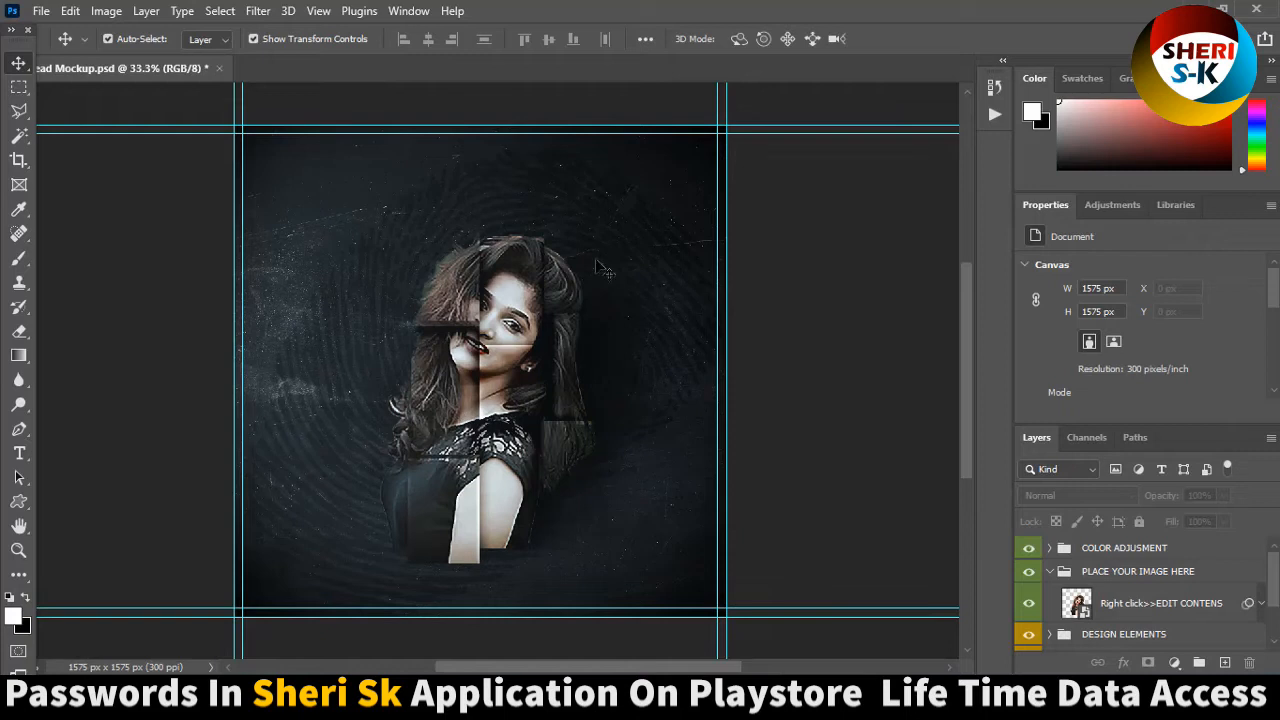
{"action": "left_click", "coordinate": [218, 68]}
{"action": "left_click", "coordinate": [631, 268]}
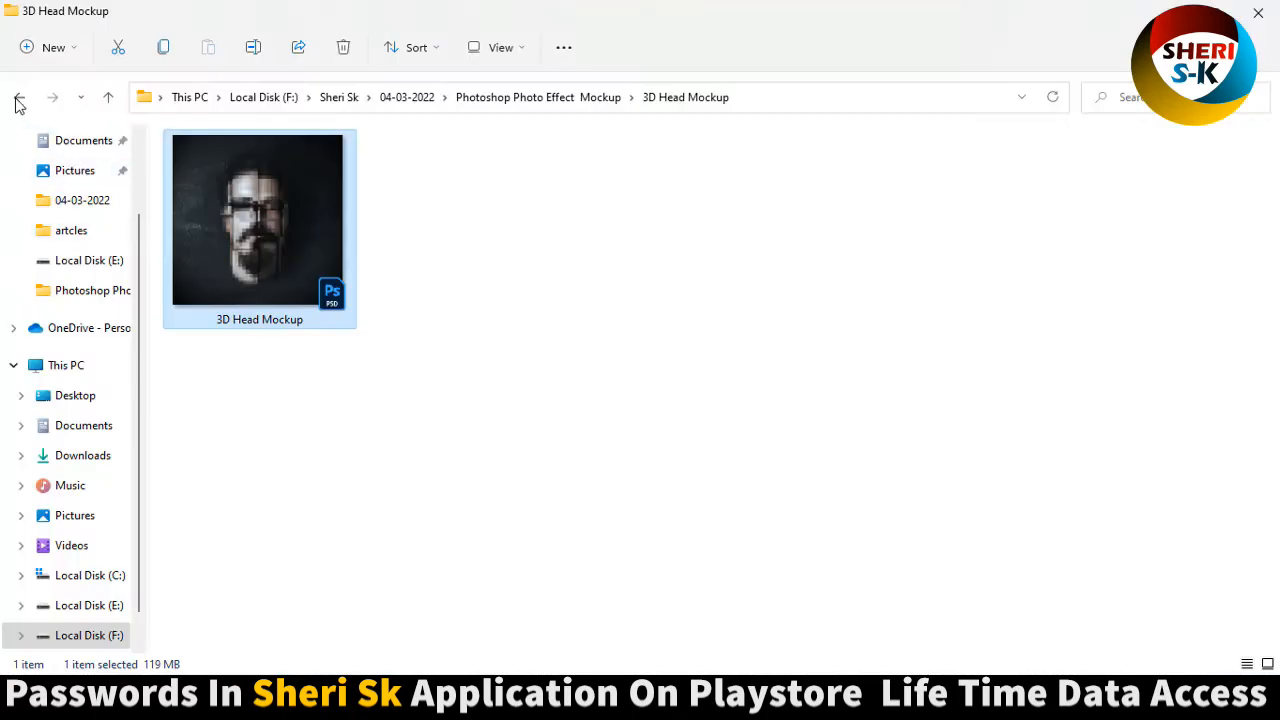
Open the Back To Nature Photo Template PSD and delete the model image layer inside its placeholder smart object.
{"action": "left_click", "coordinate": [18, 100]}
{"action": "left_click", "coordinate": [419, 216]}
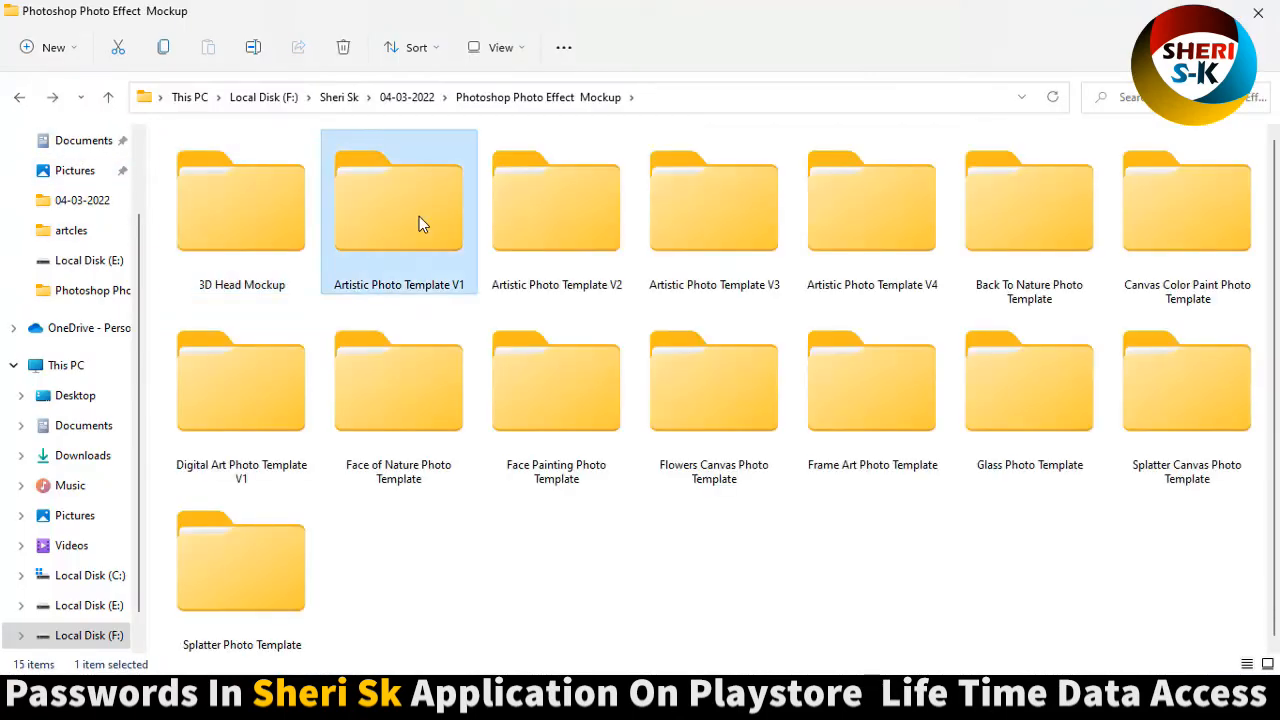
{"action": "double_click", "coordinate": [1020, 236]}
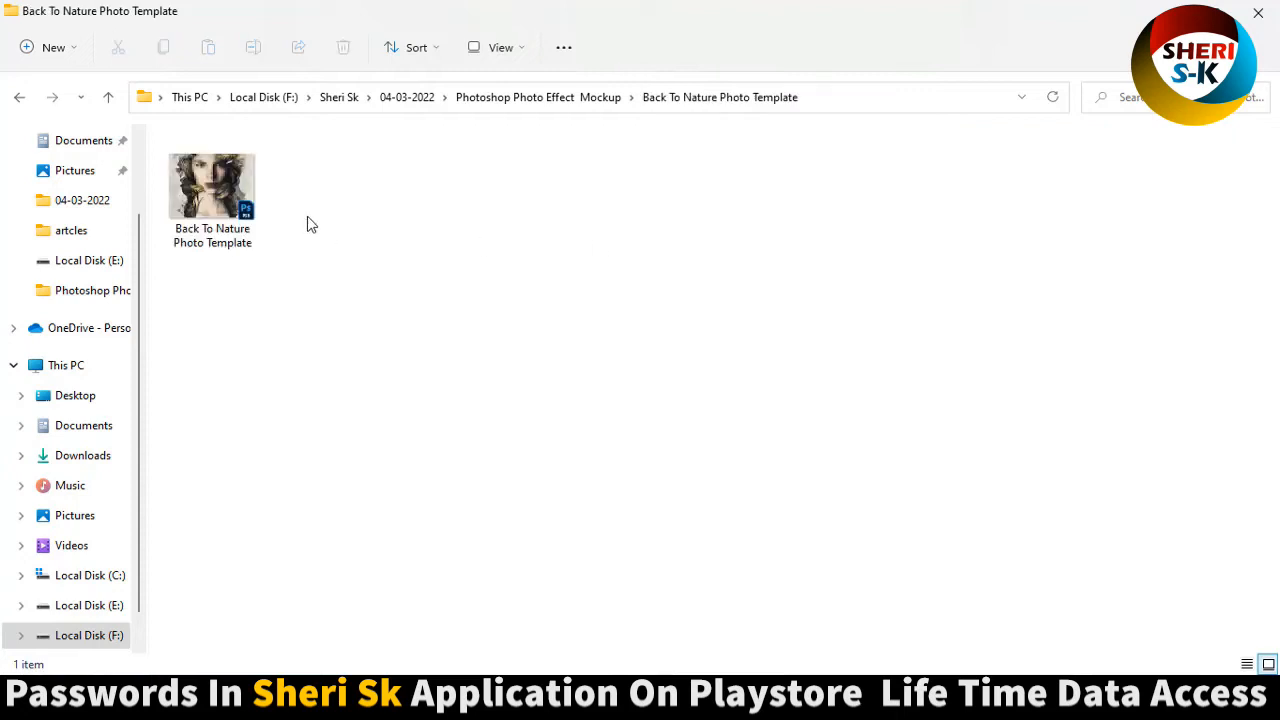
{"action": "left_click", "coordinate": [226, 195]}
{"action": "double_click", "coordinate": [226, 195]}
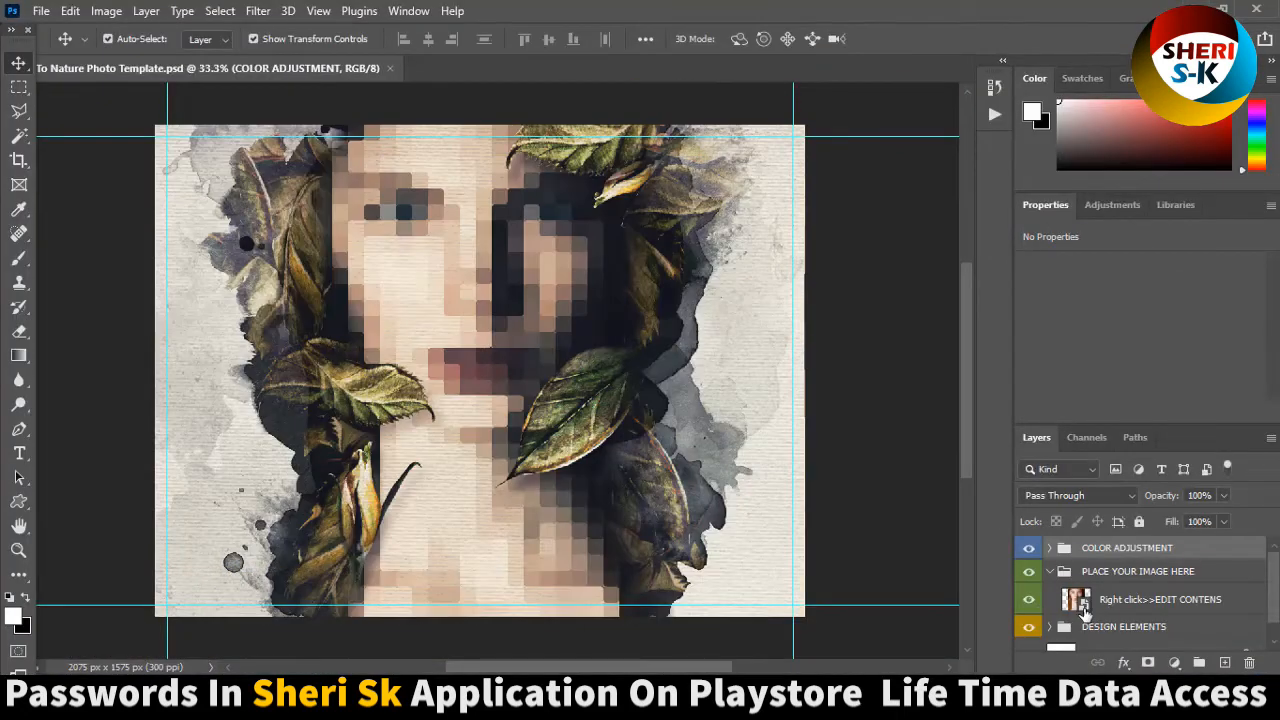
{"action": "double_click", "coordinate": [1082, 604]}
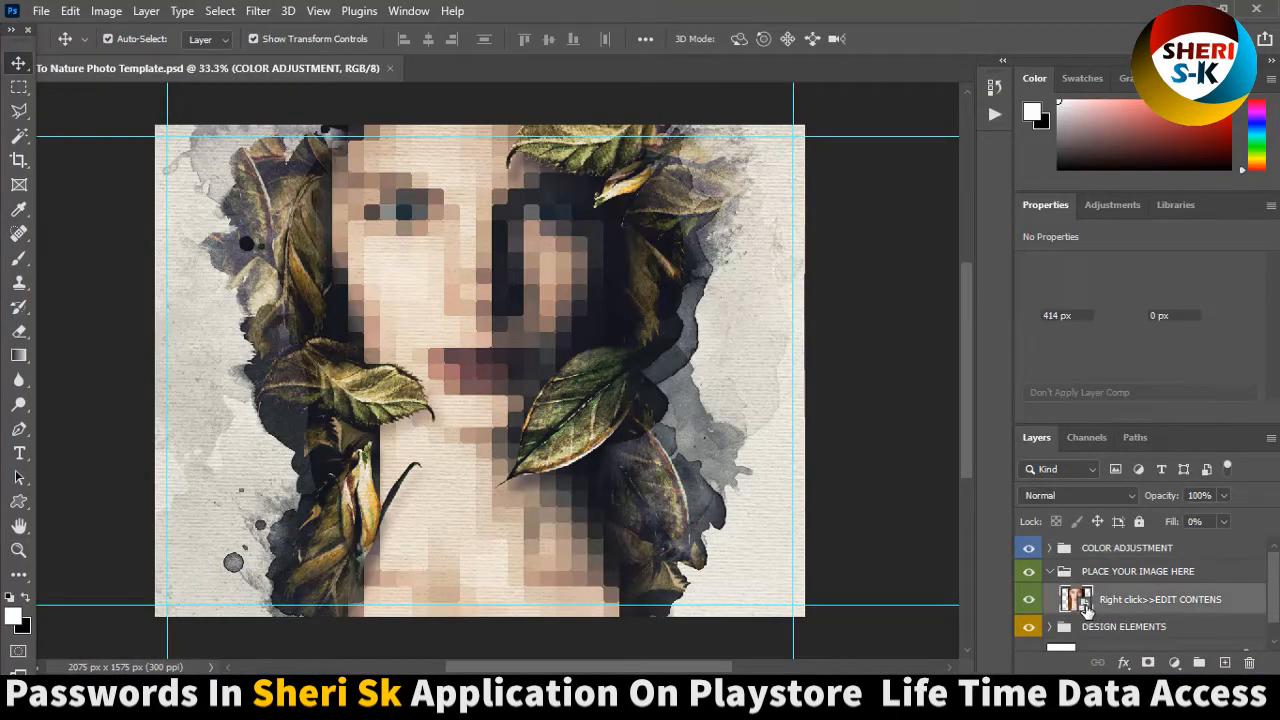
{"action": "key", "text": "Delete"}
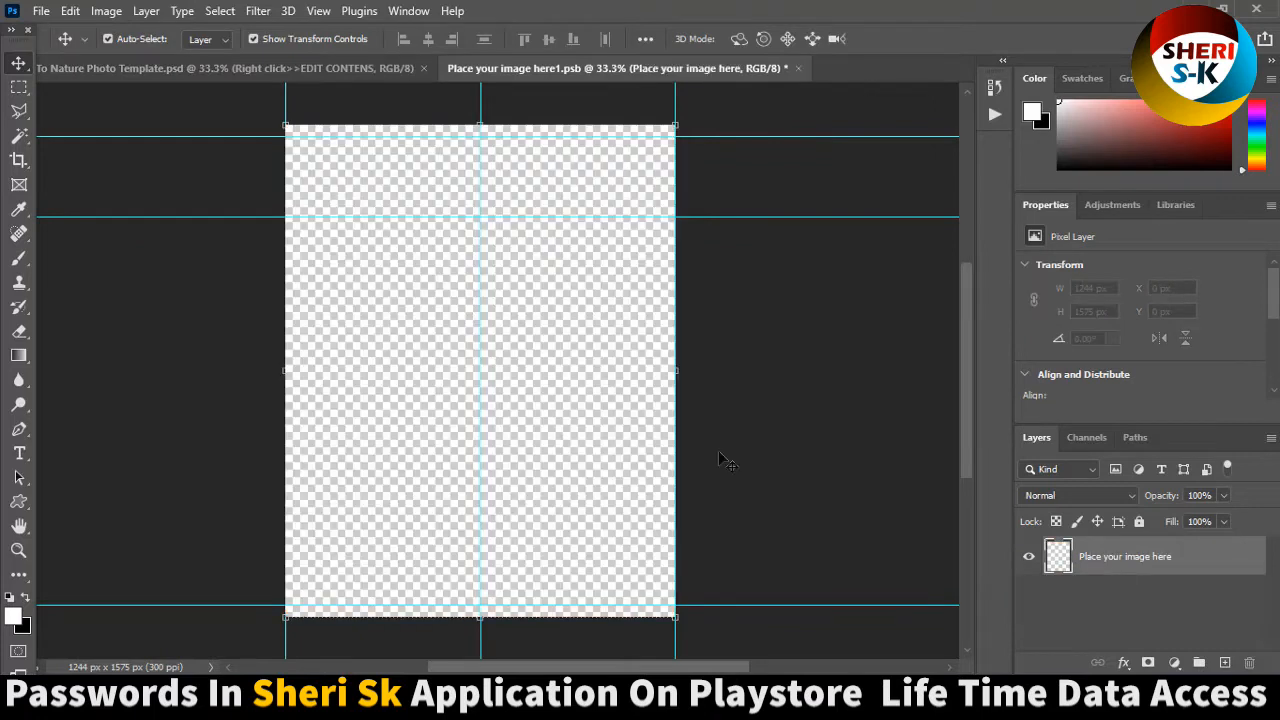
Open Jannat-Zubair-cute-Girls-PNG-Images, copy the photo into the placeholder document, and close the source image.
{"action": "left_click", "coordinate": [41, 11]}
{"action": "left_click", "coordinate": [57, 48]}
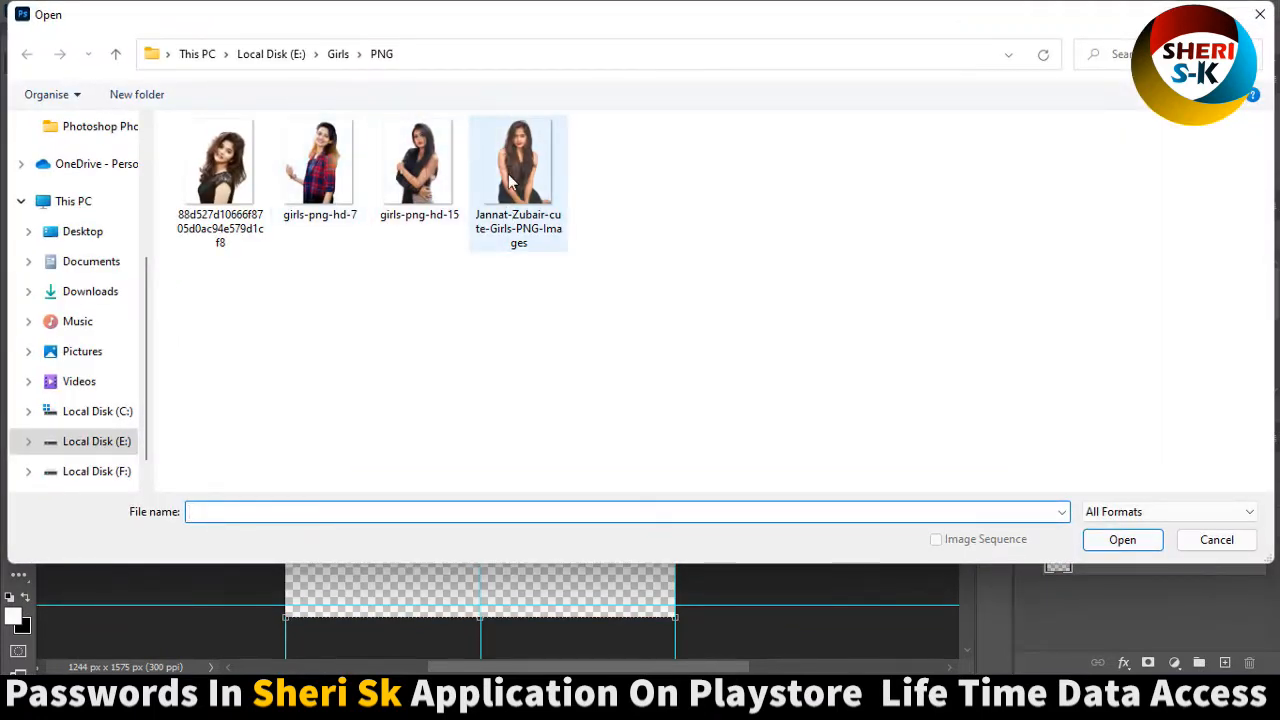
{"action": "double_click", "coordinate": [507, 172]}
{"action": "left_click_drag", "start_coordinate": [745, 69], "coordinate": [794, 157]}
{"action": "left_click_drag", "start_coordinate": [855, 298], "coordinate": [523, 377]}
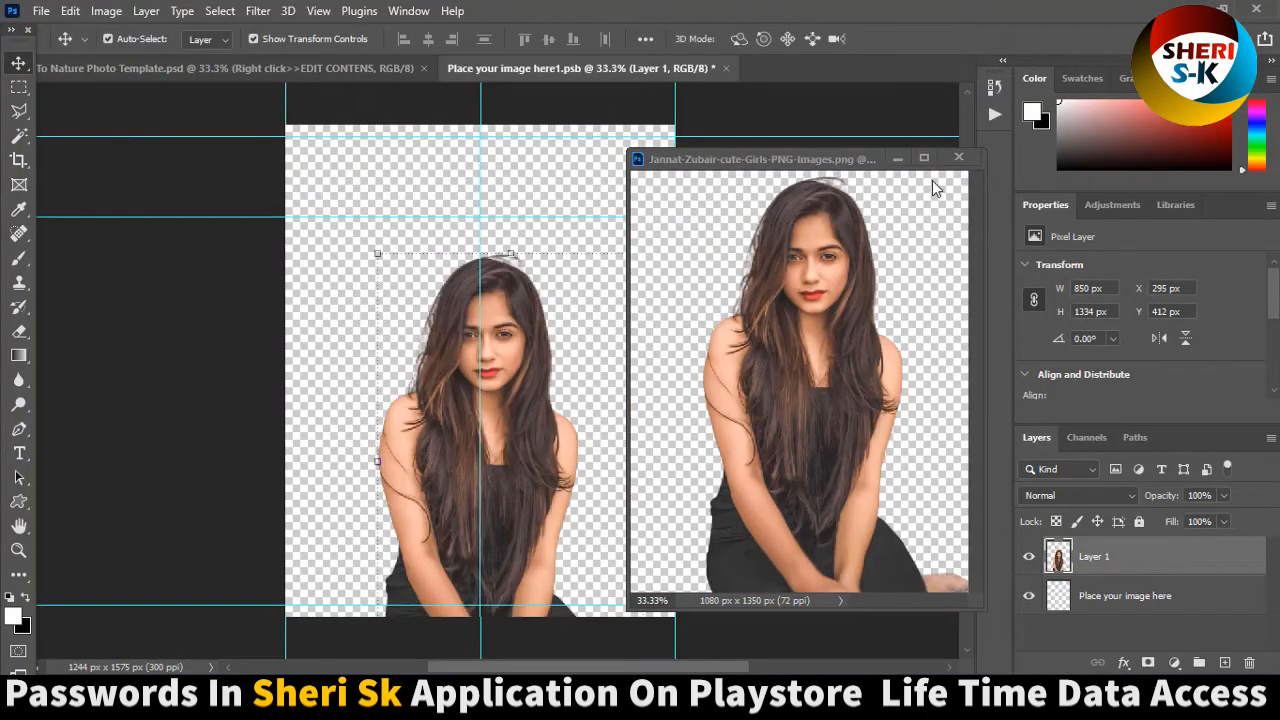
{"action": "left_click", "coordinate": [958, 157]}
Enlarge the photo to about 1090 × 1710 px, place it at about X 211 px, Y 37 px, and save the placeholder.
{"action": "key", "text": "ctrl+t"}
{"action": "left_click_drag", "start_coordinate": [643, 253], "coordinate": [741, 151]}
{"action": "left_click_drag", "start_coordinate": [497, 319], "coordinate": [467, 325]}
{"action": "key", "text": "Return"}
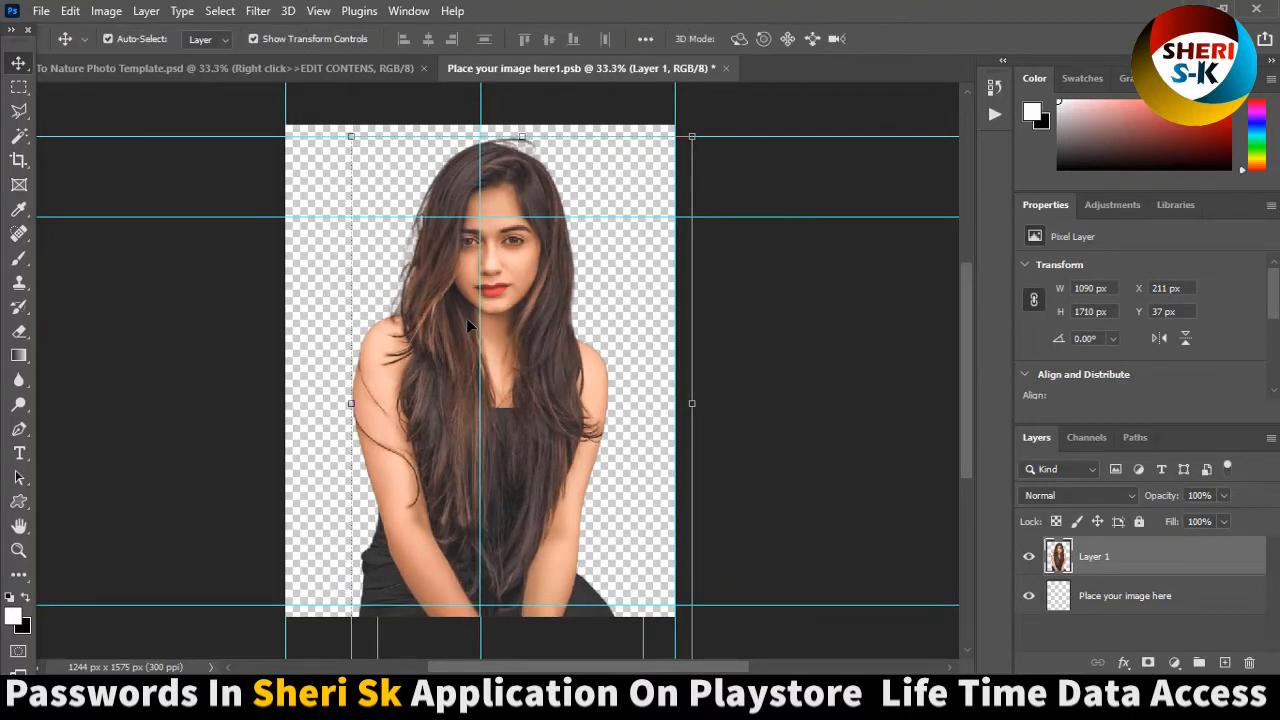
{"action": "key", "text": "ctrl+s"}
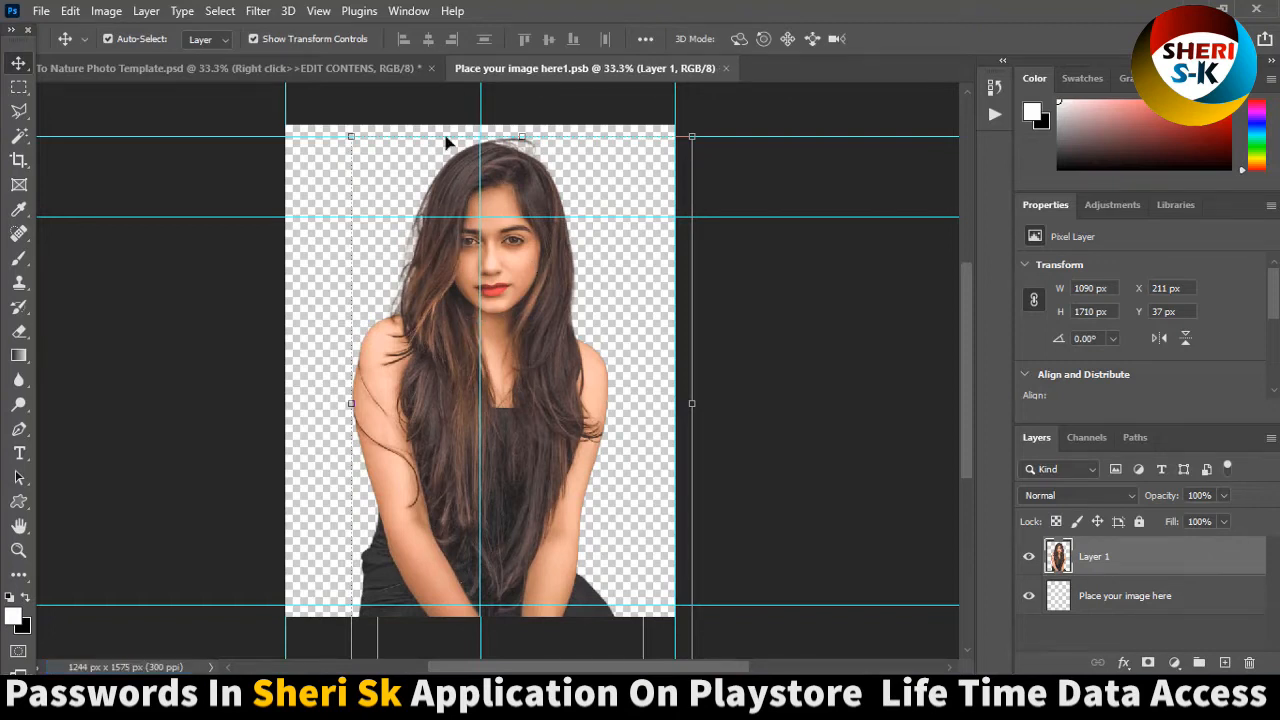
View the updated Back To Nature template and toggle the COLOR ADJUSTMENT and DESIGN ELEMENTS groups to compare their effect.
{"action": "left_click", "coordinate": [356, 70]}
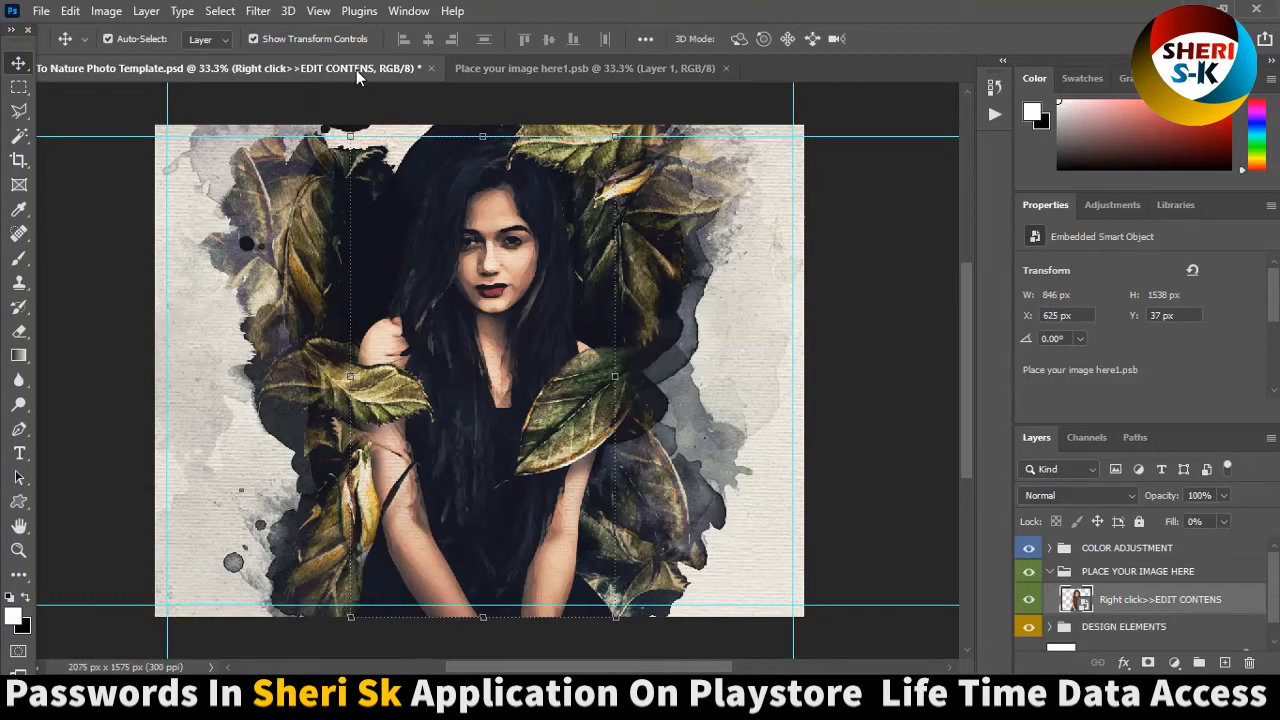
{"action": "left_click", "coordinate": [1028, 548]}
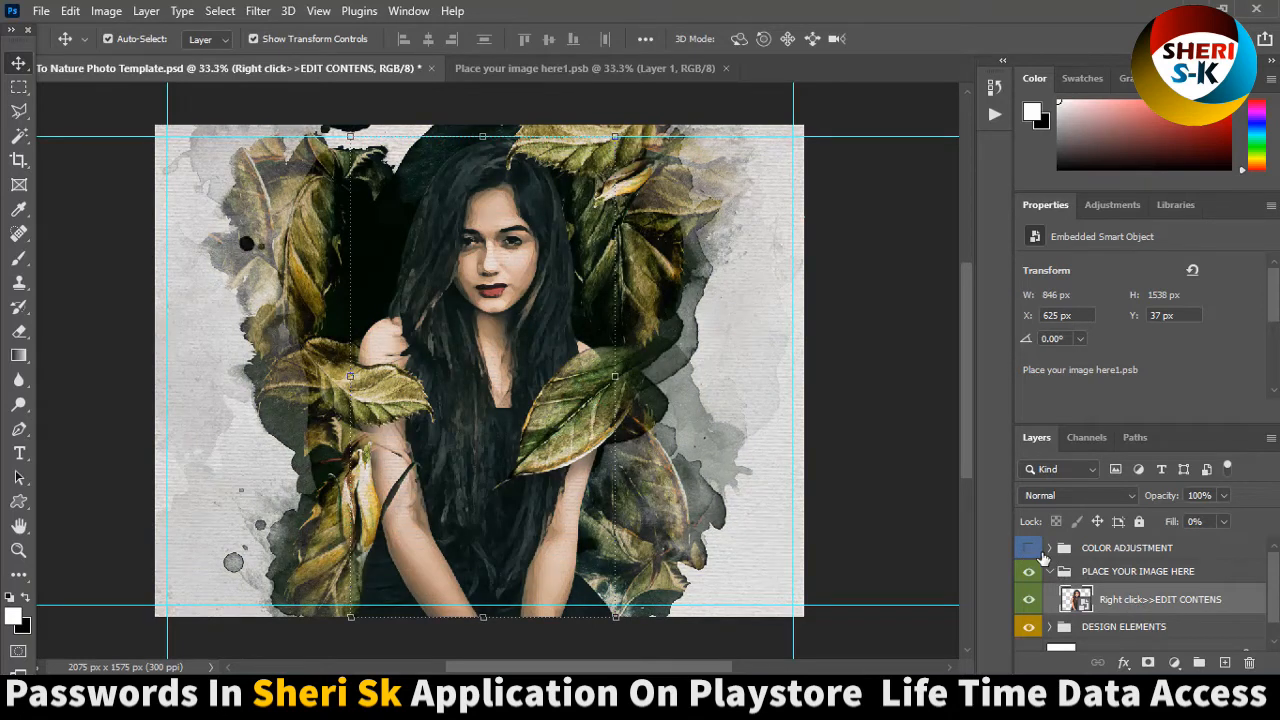
{"action": "left_click", "coordinate": [1031, 549]}
{"action": "left_click", "coordinate": [1031, 549]}
{"action": "left_click", "coordinate": [1028, 629]}
{"action": "left_click", "coordinate": [1028, 629]}
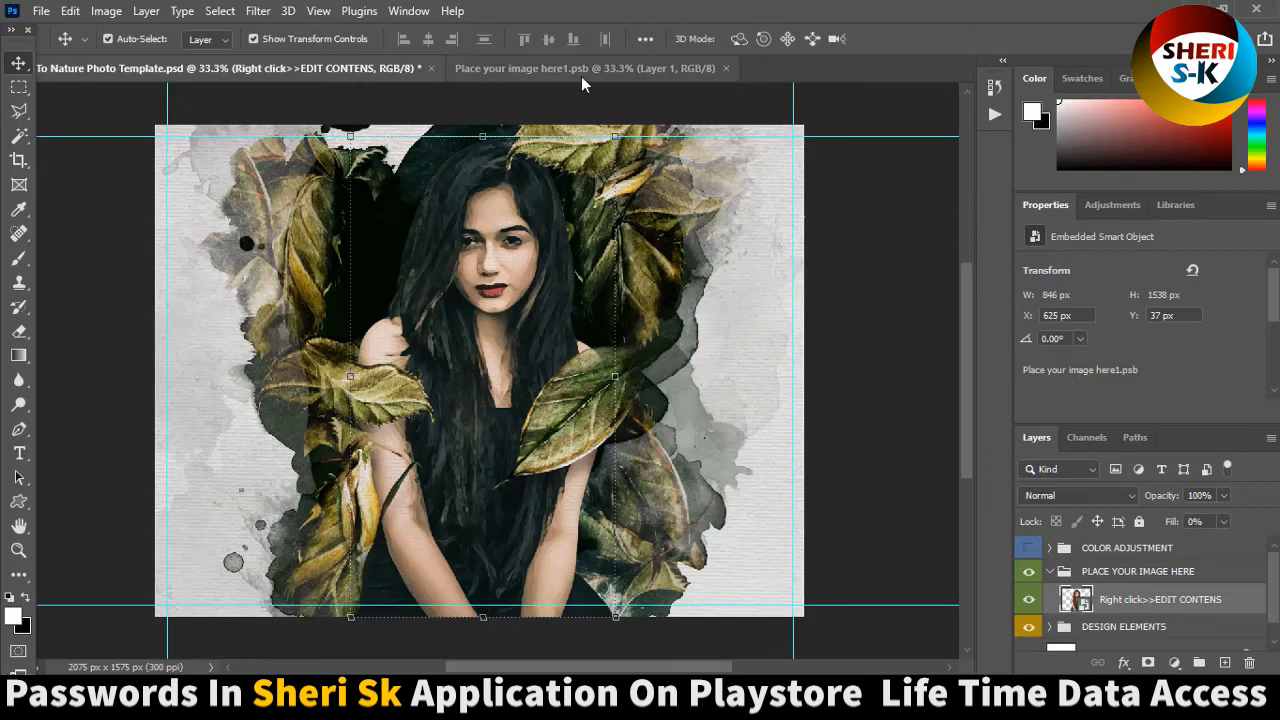
Close the placeholder document and close the Back To Nature template without saving its changes.
{"action": "left_click", "coordinate": [729, 68]}
{"action": "left_click", "coordinate": [431, 68]}
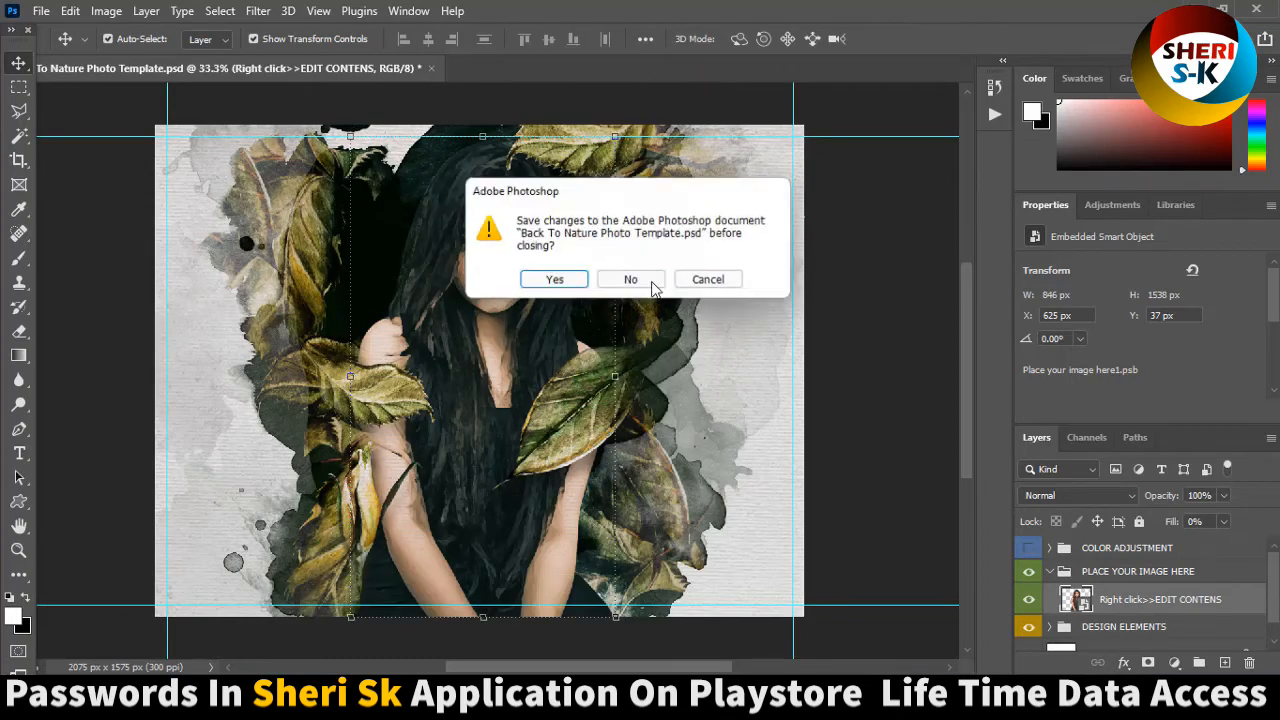
{"action": "left_click", "coordinate": [634, 283]}
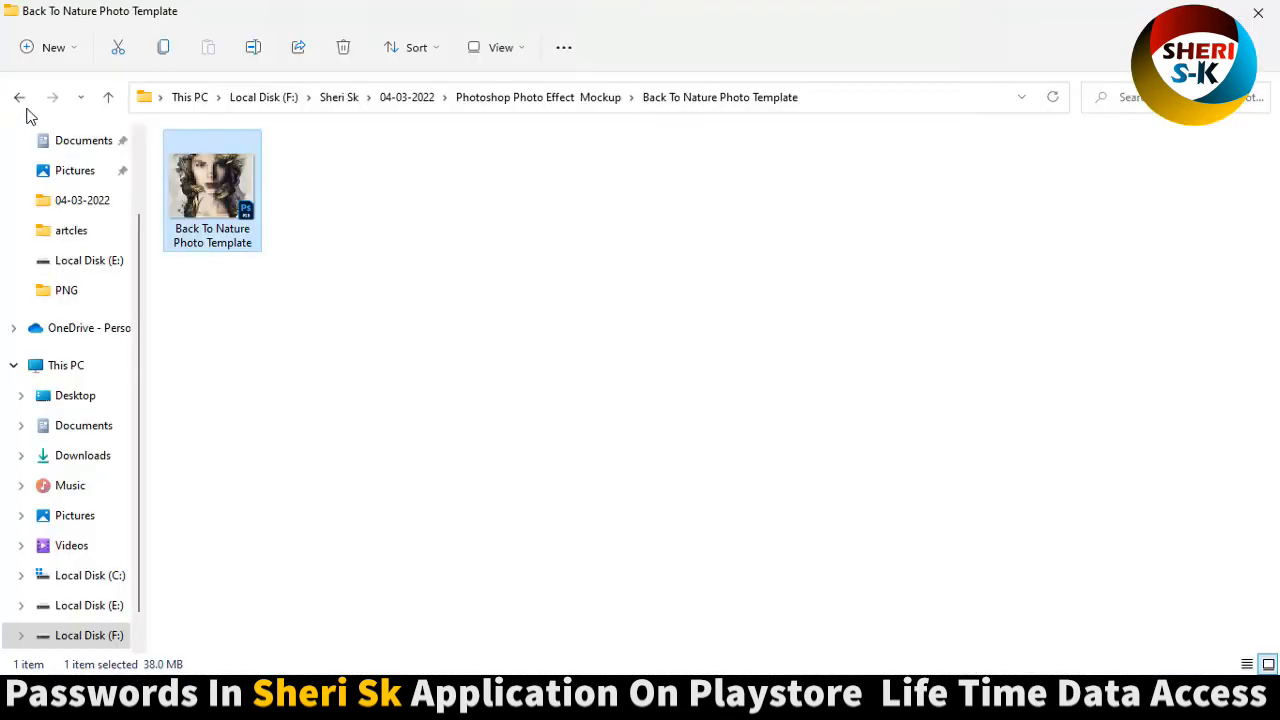
Open the Digital Art Photo Template V1 PSD and delete the Model layer inside its placeholder smart object.
{"action": "left_click", "coordinate": [21, 98]}
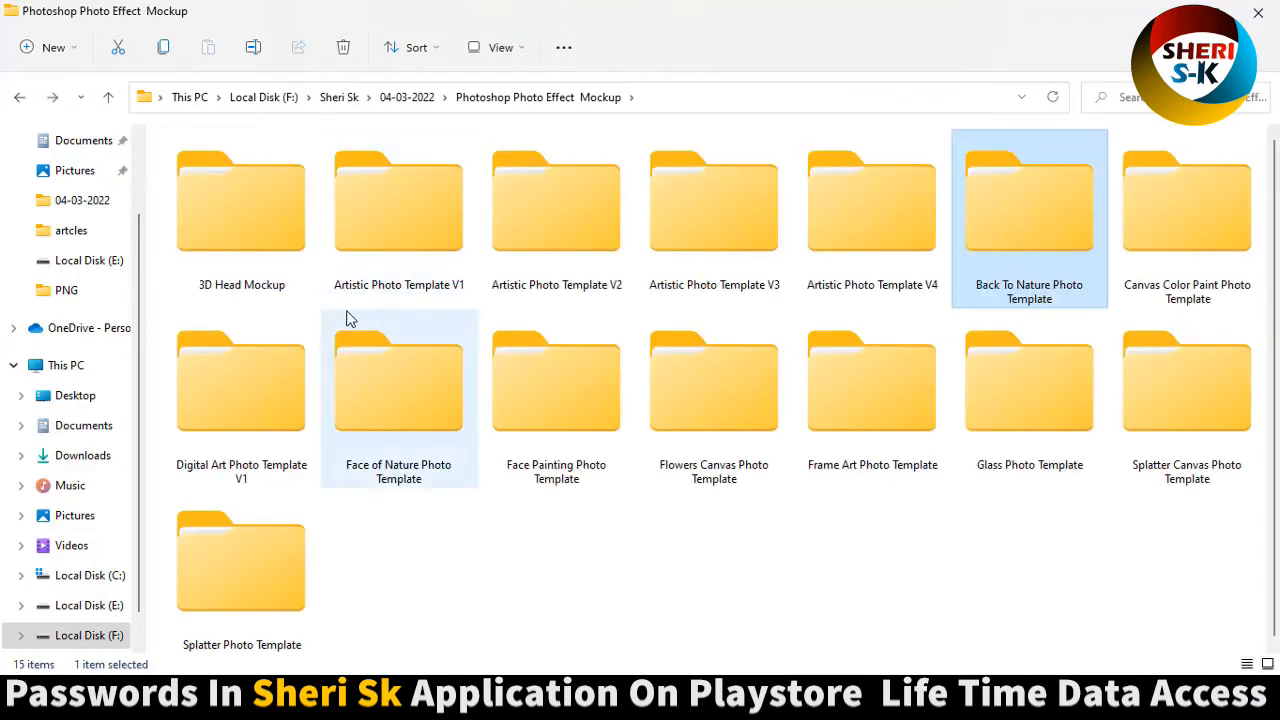
{"action": "left_click", "coordinate": [290, 410]}
{"action": "double_click", "coordinate": [281, 370]}
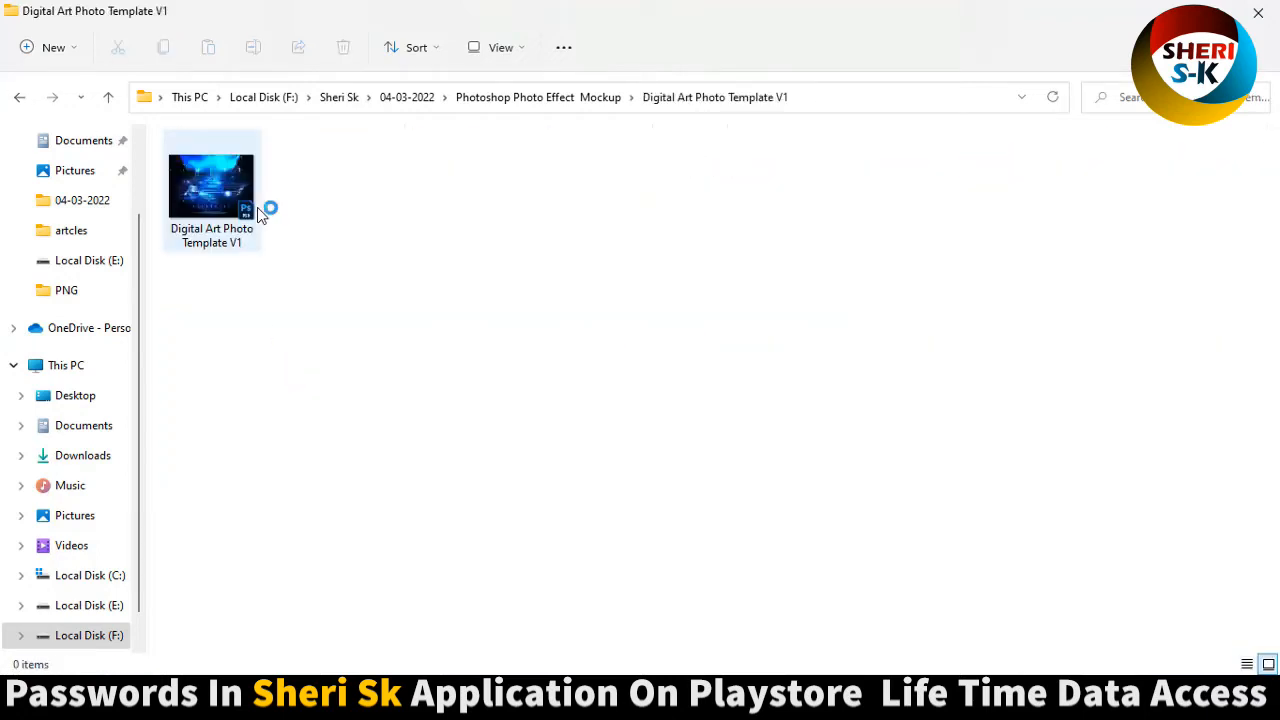
{"action": "left_click", "coordinate": [225, 190]}
{"action": "double_click", "coordinate": [225, 187]}
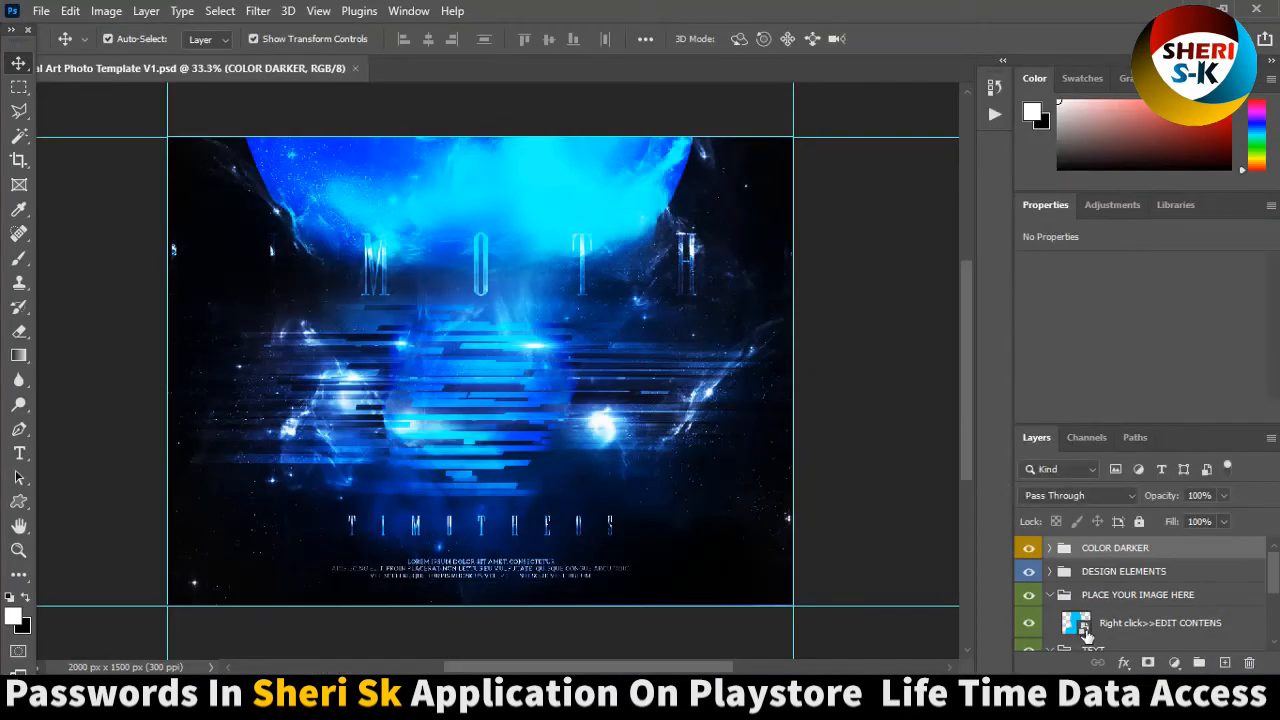
{"action": "double_click", "coordinate": [1083, 630]}
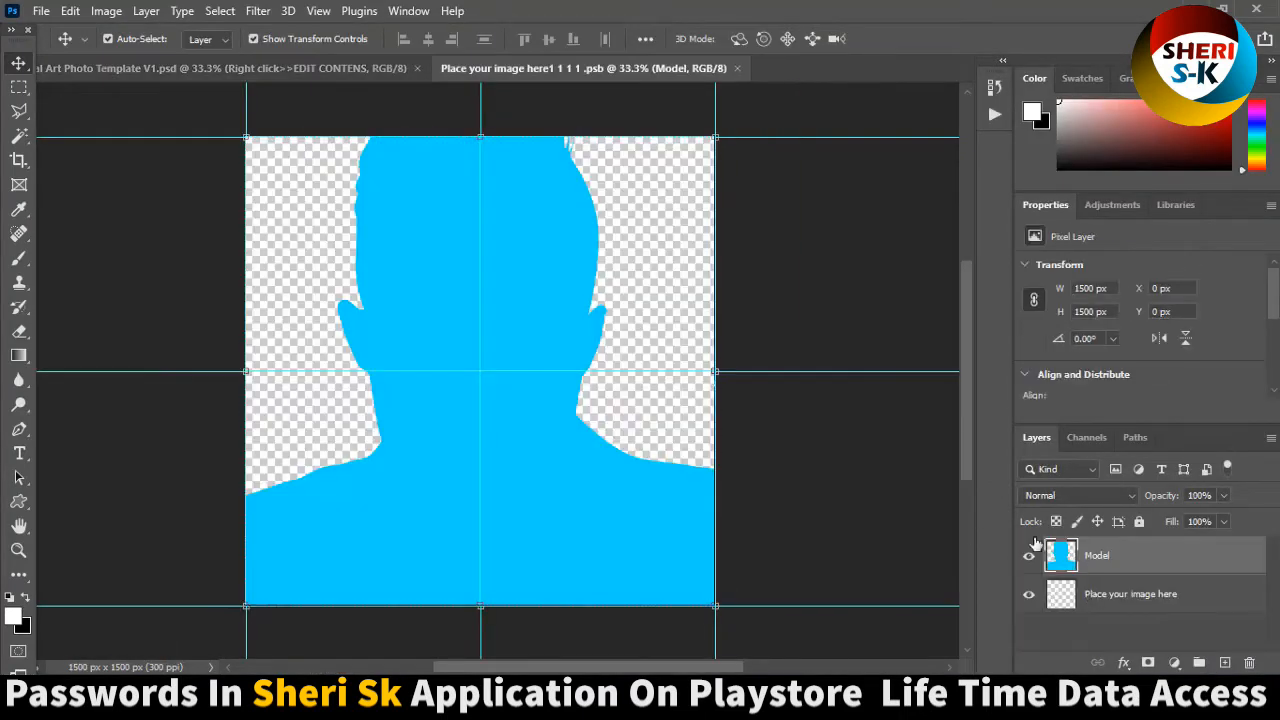
{"action": "key", "text": "Delete"}
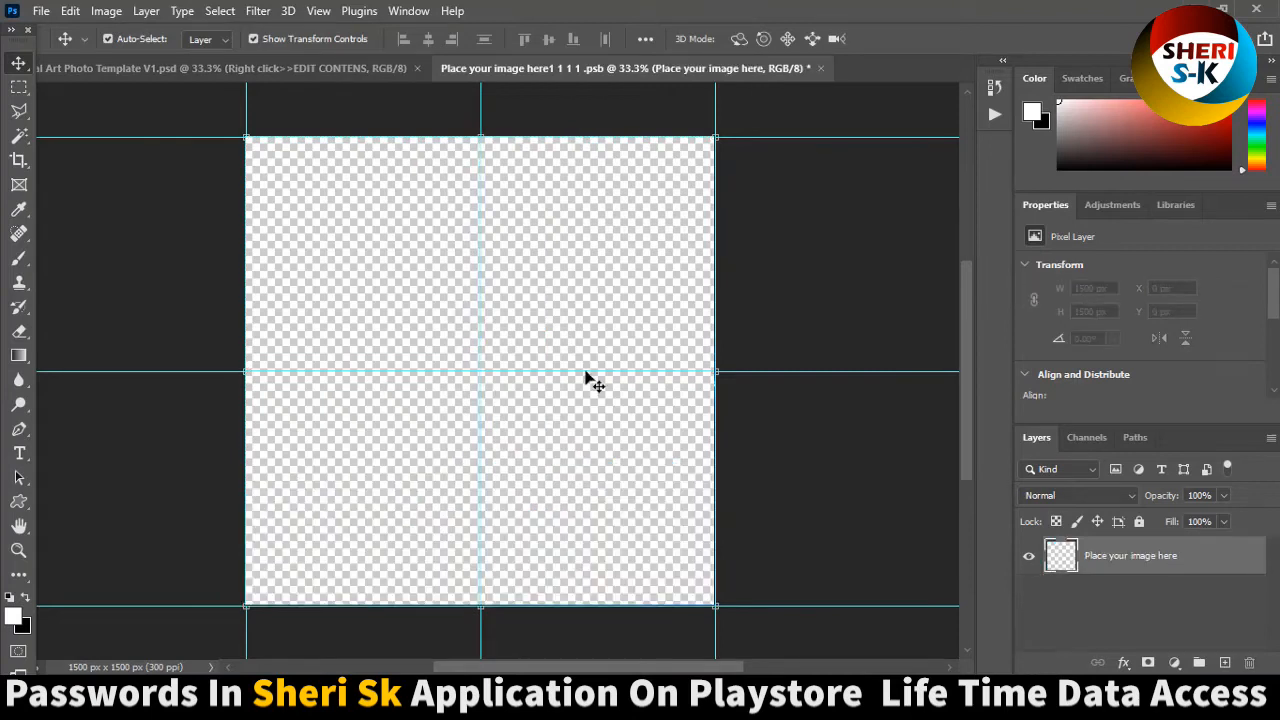
Open the girls-png-hd-15 image from the PNG folder and copy its portrait into the empty placeholder document.
{"action": "left_click", "coordinate": [41, 10]}
{"action": "left_click", "coordinate": [55, 48]}
{"action": "left_click", "coordinate": [417, 178]}
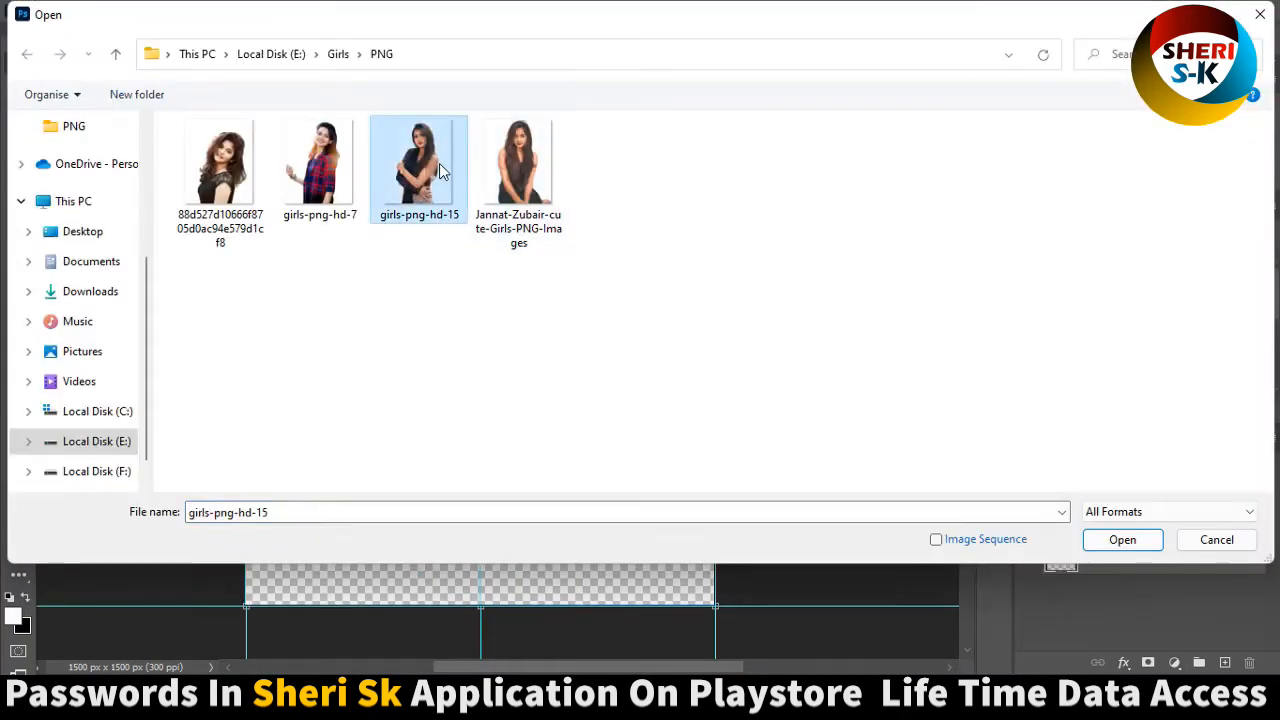
{"action": "double_click", "coordinate": [443, 170]}
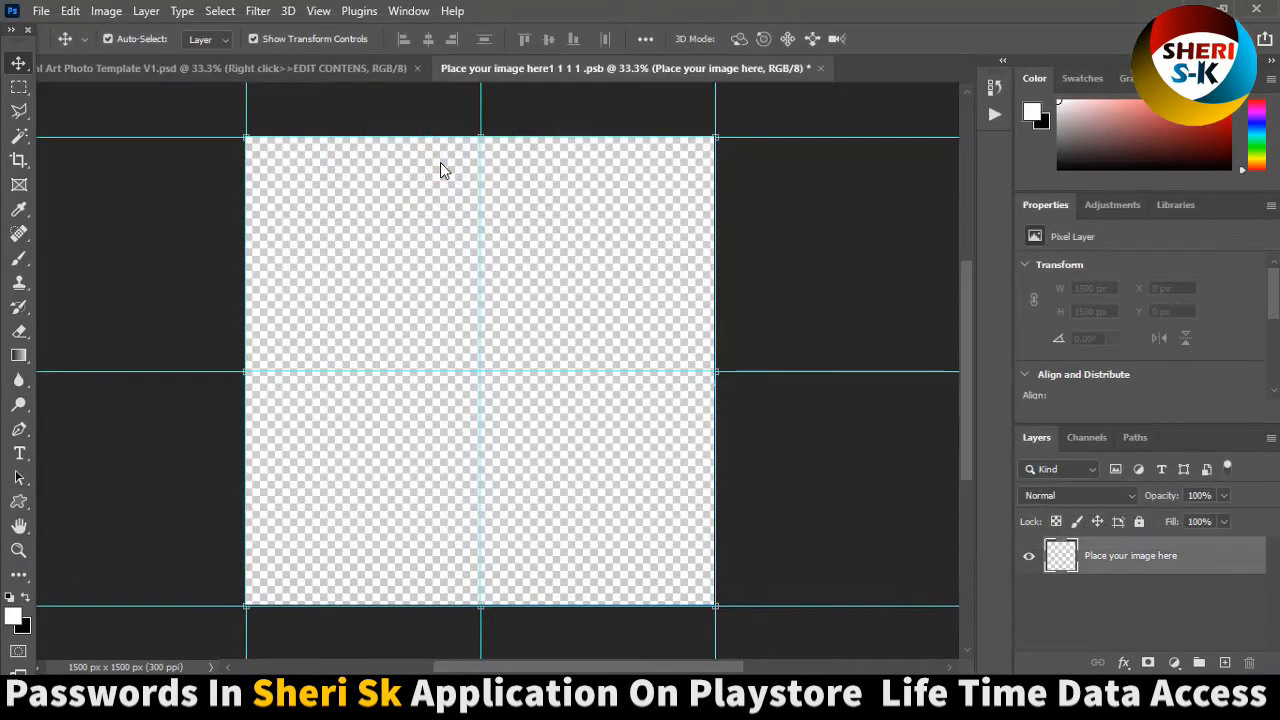
{"action": "left_click_drag", "start_coordinate": [790, 68], "coordinate": [441, 454]}
Enlarge the portrait to about 1378 × 2234 px, place it at about X 61 px, Y -40 px, and save the placeholder.
{"action": "left_click_drag", "start_coordinate": [524, 397], "coordinate": [702, 120]}
{"action": "left_click_drag", "start_coordinate": [484, 357], "coordinate": [477, 362]}
{"action": "key", "text": "Return"}
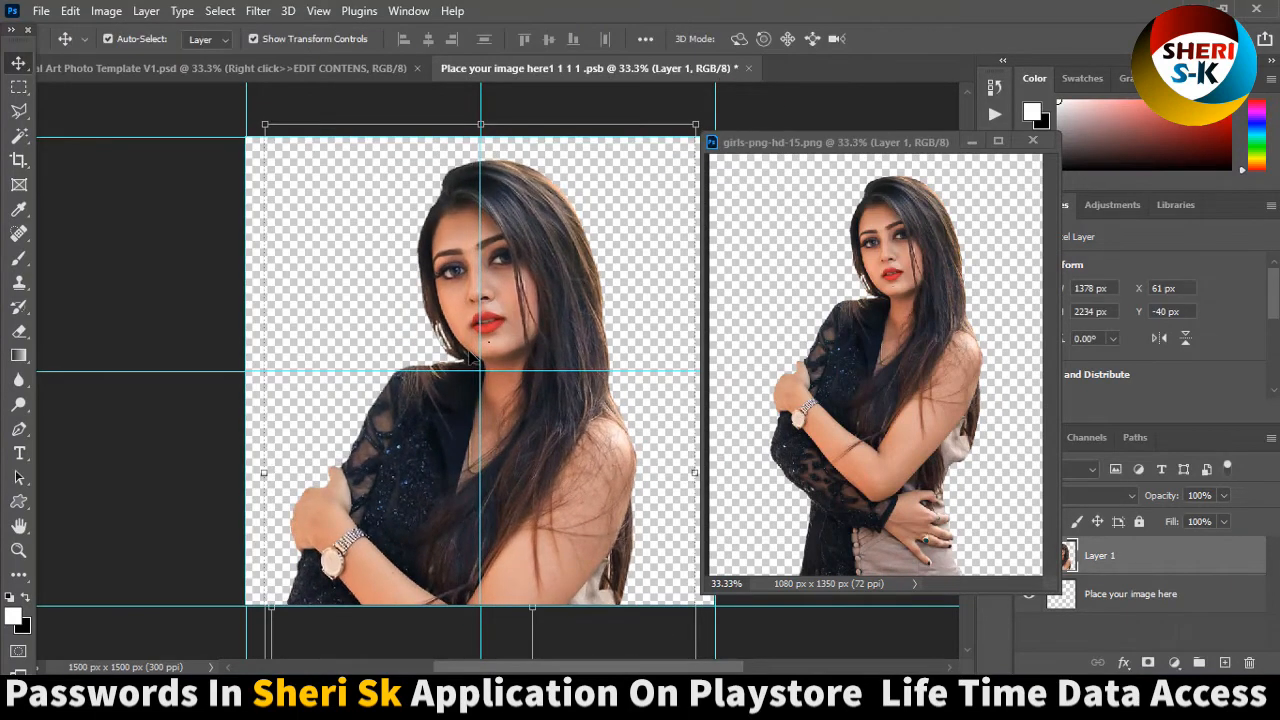
{"action": "key", "text": "ctrl+s"}
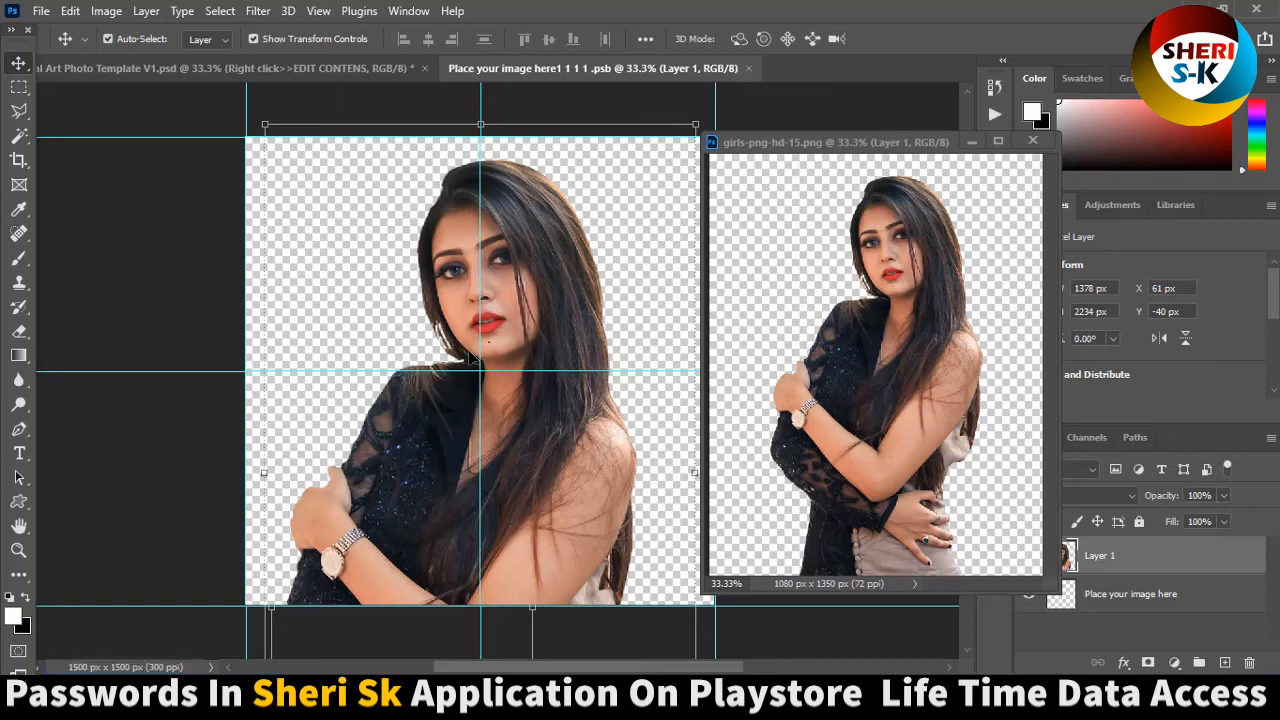
View the updated Digital Art template and toggle the TITLE and lower DESIGN ELEMENTS groups to compare their effect.
{"action": "left_click", "coordinate": [347, 71]}
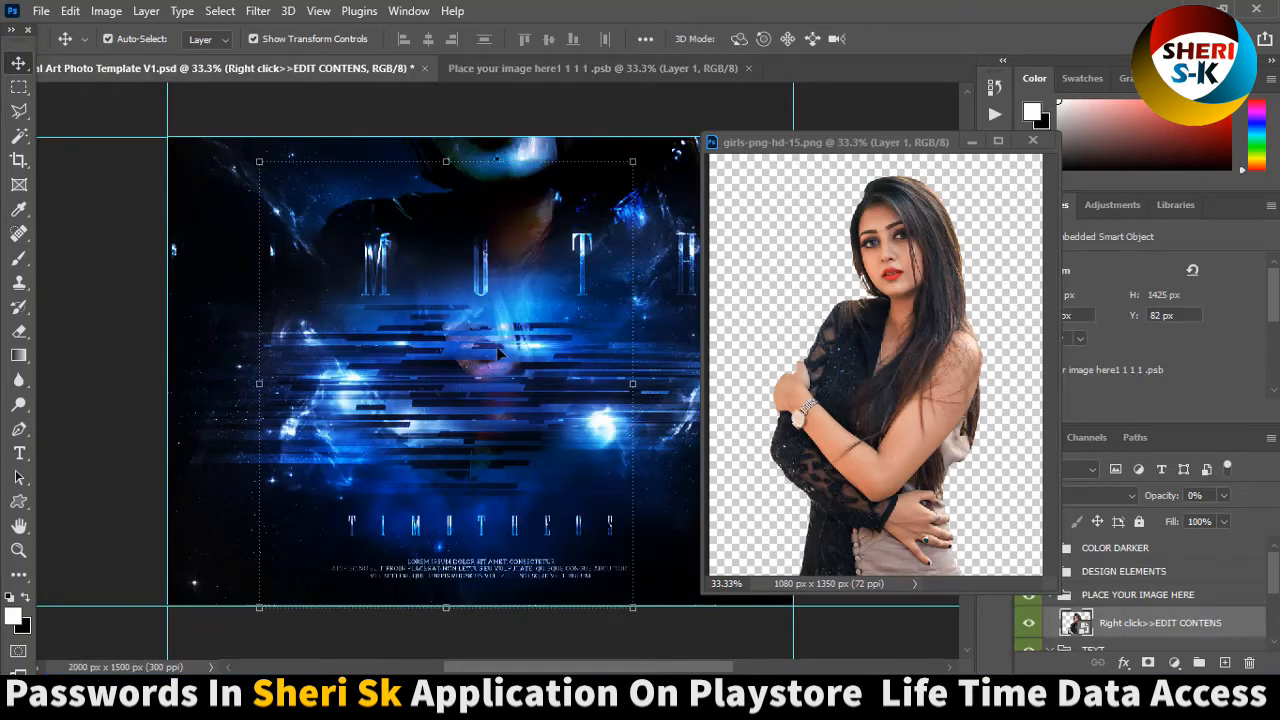
{"action": "left_click", "coordinate": [972, 142]}
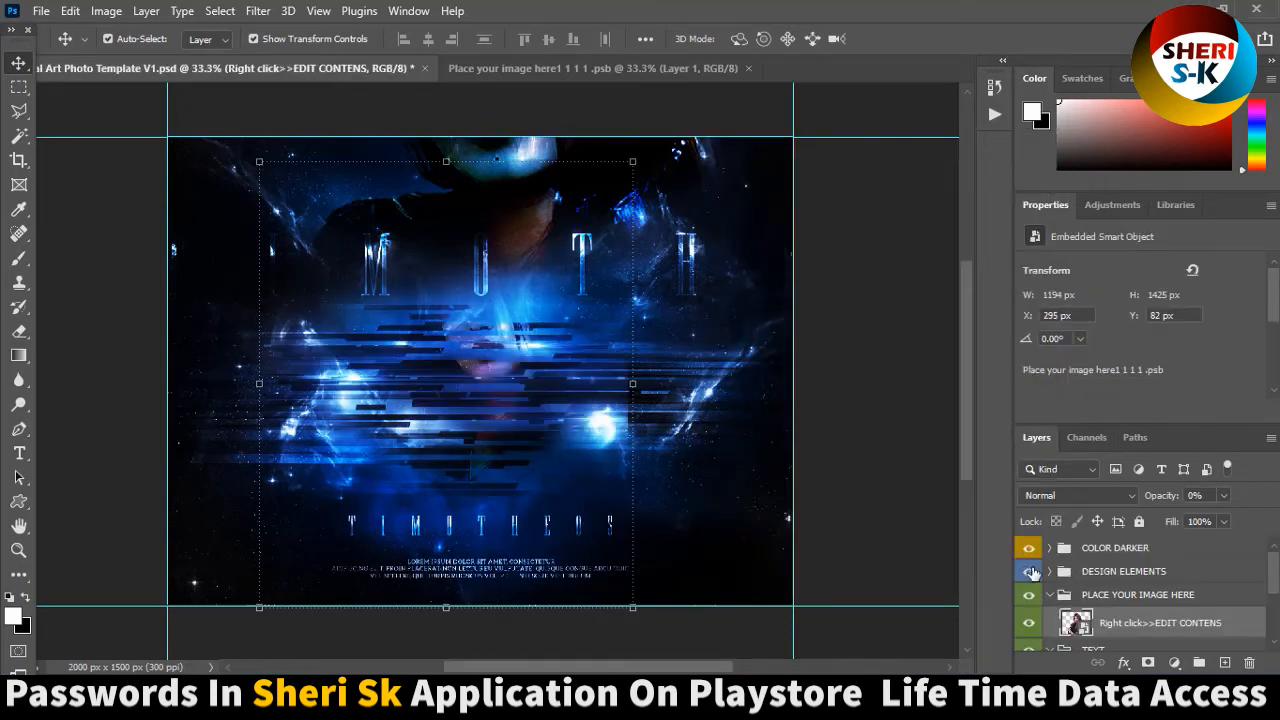
{"action": "scroll", "coordinate": [1032, 578], "scroll_direction": "down", "scroll_amount": 2}
{"action": "scroll", "coordinate": [1032, 578], "scroll_direction": "down", "scroll_amount": 1}
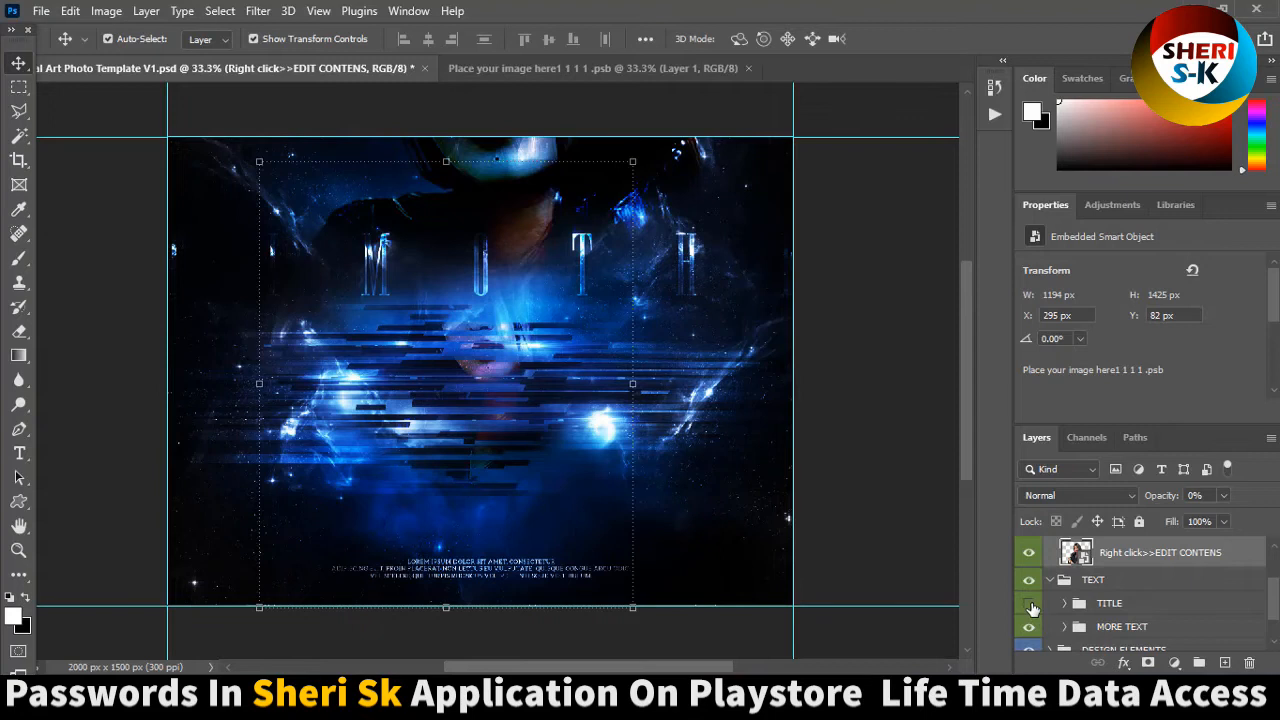
{"action": "scroll", "coordinate": [1032, 635], "scroll_direction": "down", "scroll_amount": 2}
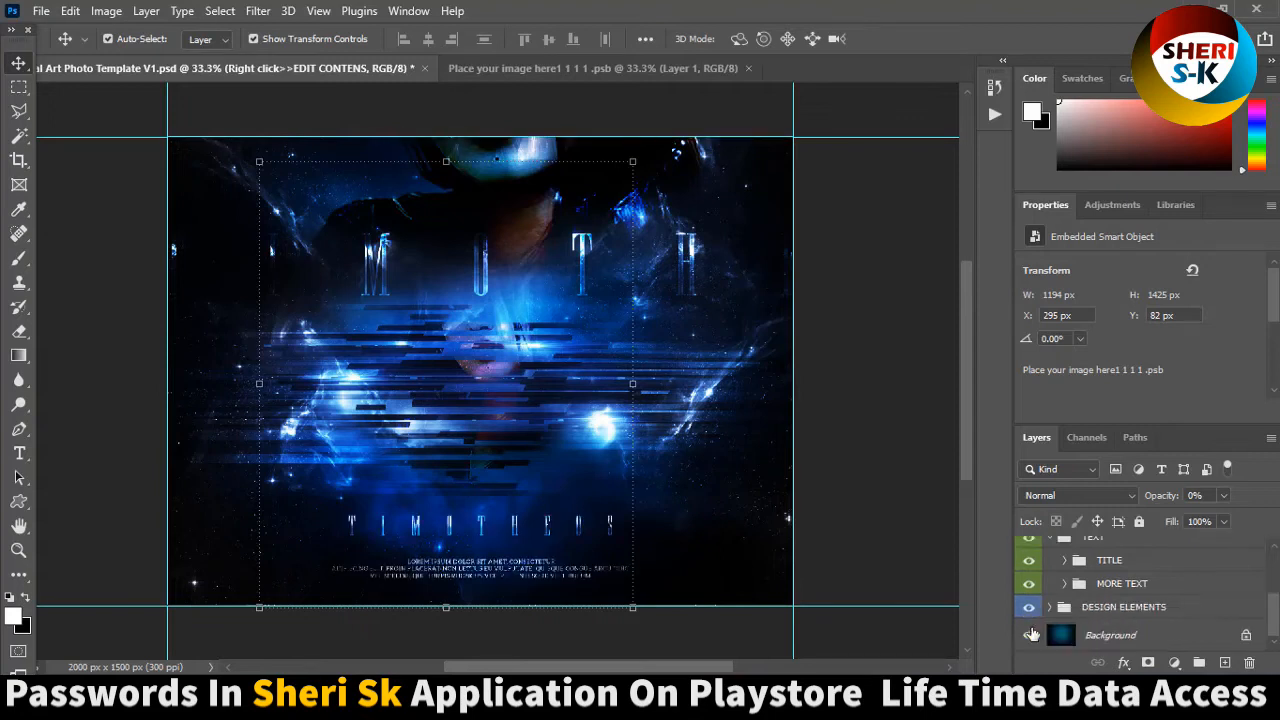
{"action": "left_click", "coordinate": [1030, 608]}
{"action": "left_click", "coordinate": [1030, 608]}
{"action": "scroll", "coordinate": [532, 322], "scroll_direction": "up", "scroll_amount": 2}
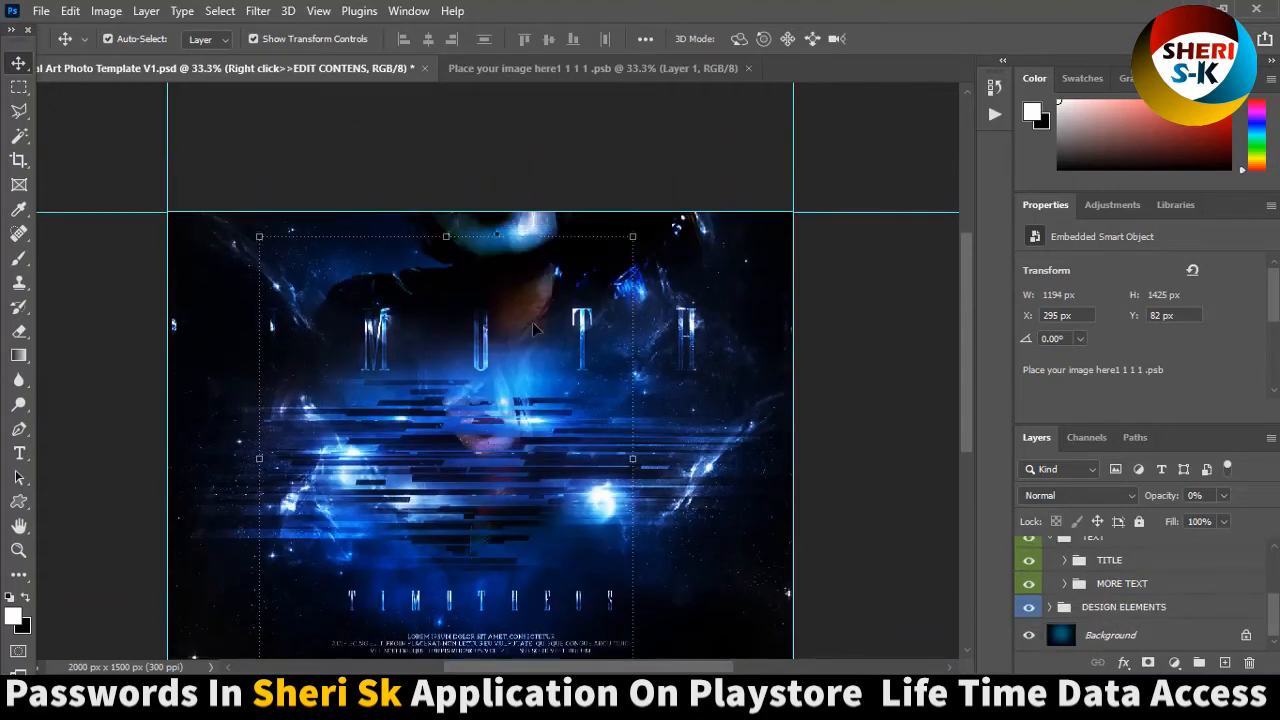
Close the placeholder document and close the Digital Art template without saving its changes.
{"action": "left_click", "coordinate": [490, 450]}
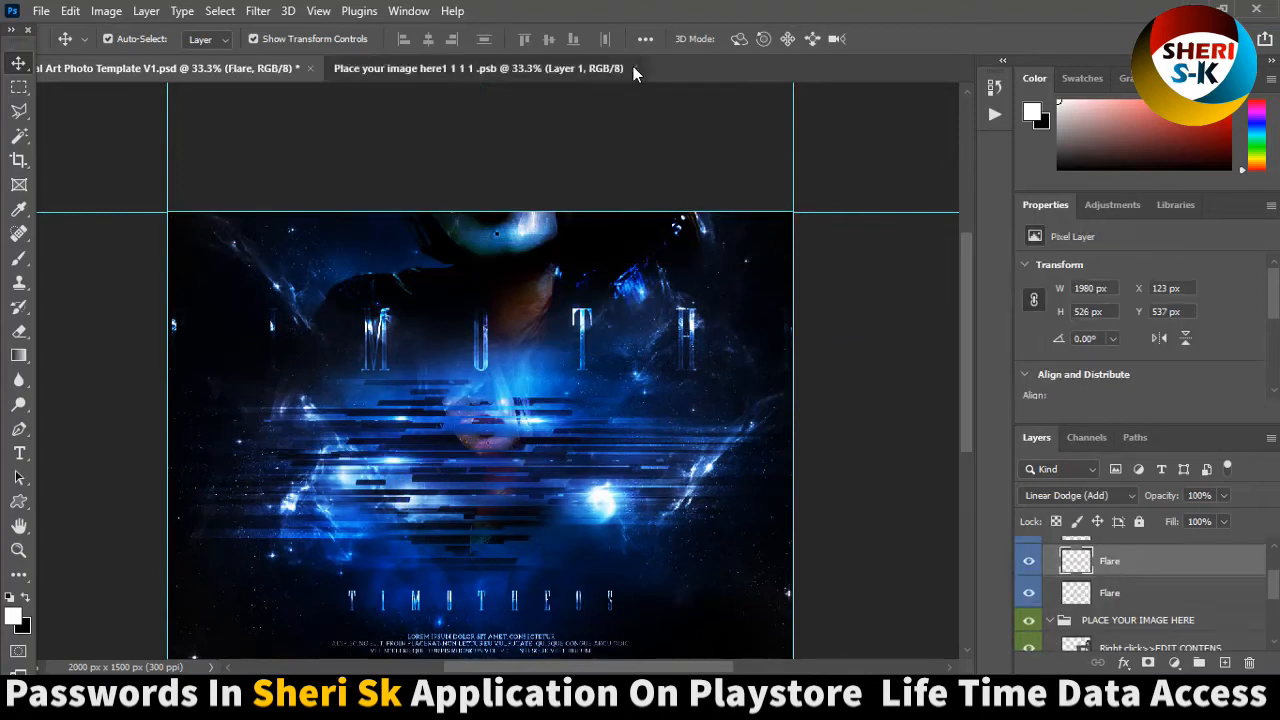
{"action": "left_click", "coordinate": [627, 68]}
{"action": "left_click", "coordinate": [634, 68]}
{"action": "left_click", "coordinate": [309, 68]}
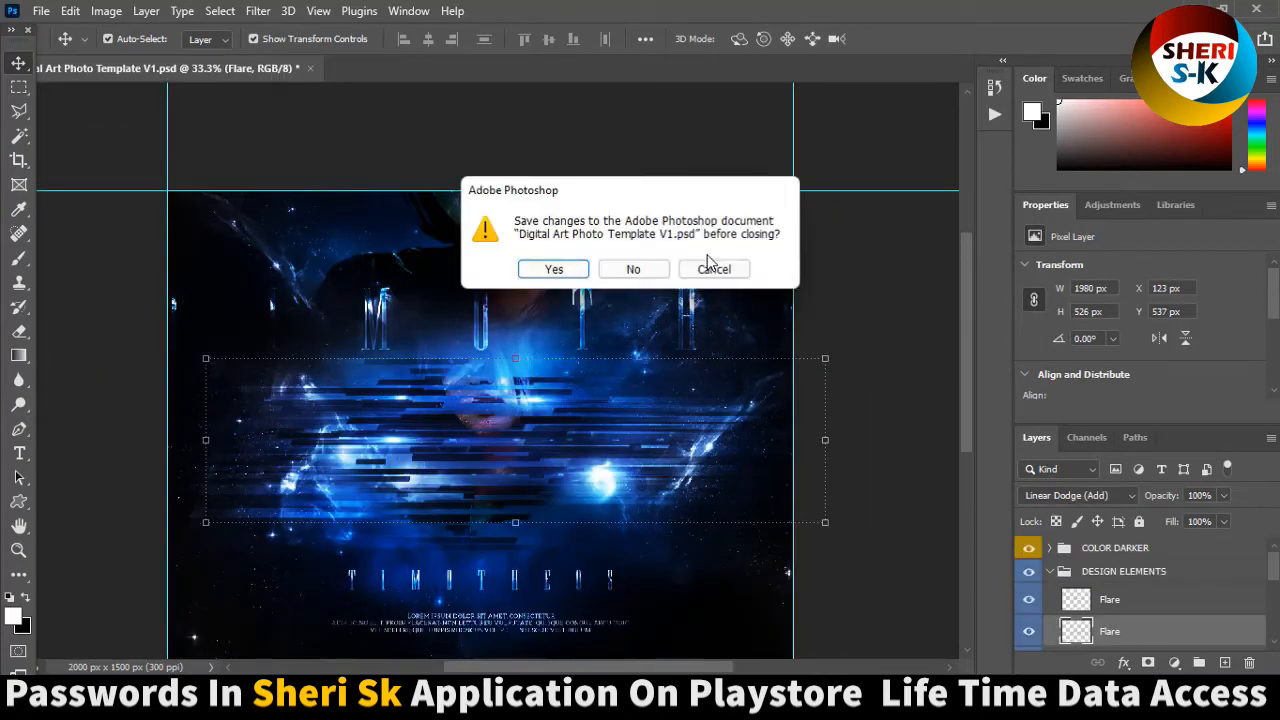
{"action": "left_click", "coordinate": [645, 272]}
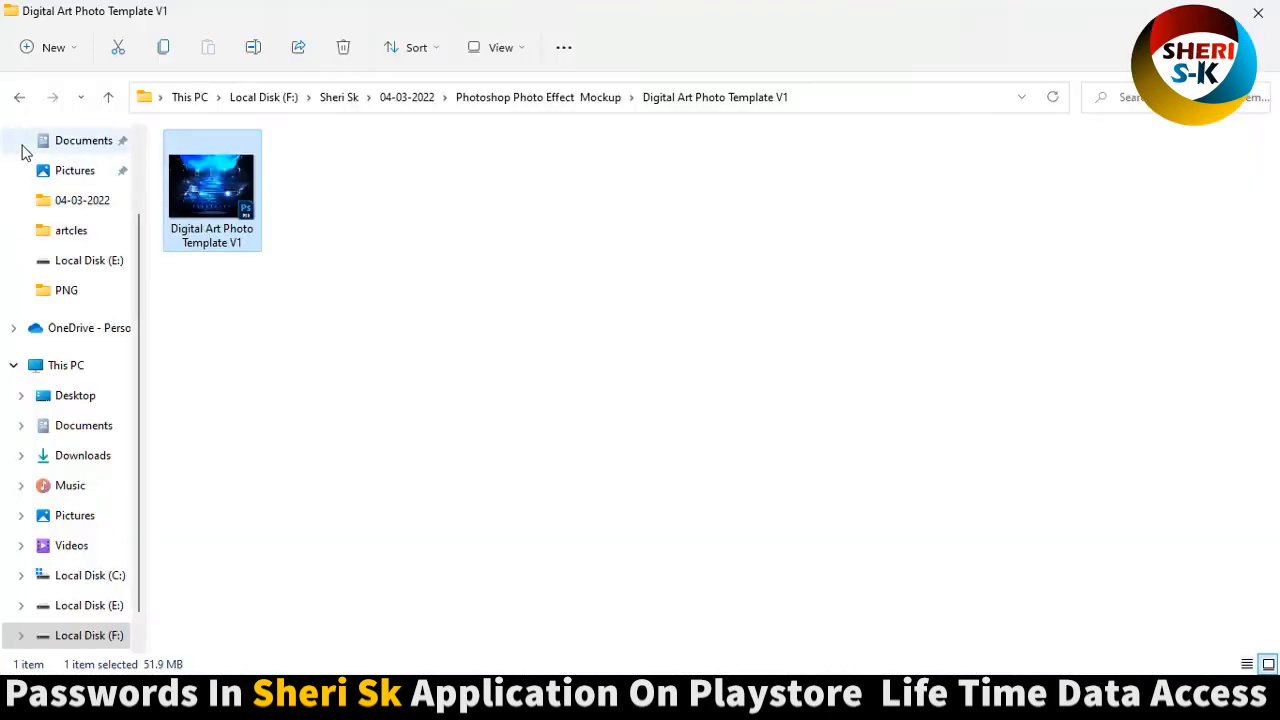
Open the Face of Nature Photo Template PSD and move the girls-png-hd-15 photo into its own window beside it.
{"action": "left_click", "coordinate": [18, 100]}
{"action": "left_click", "coordinate": [408, 474]}
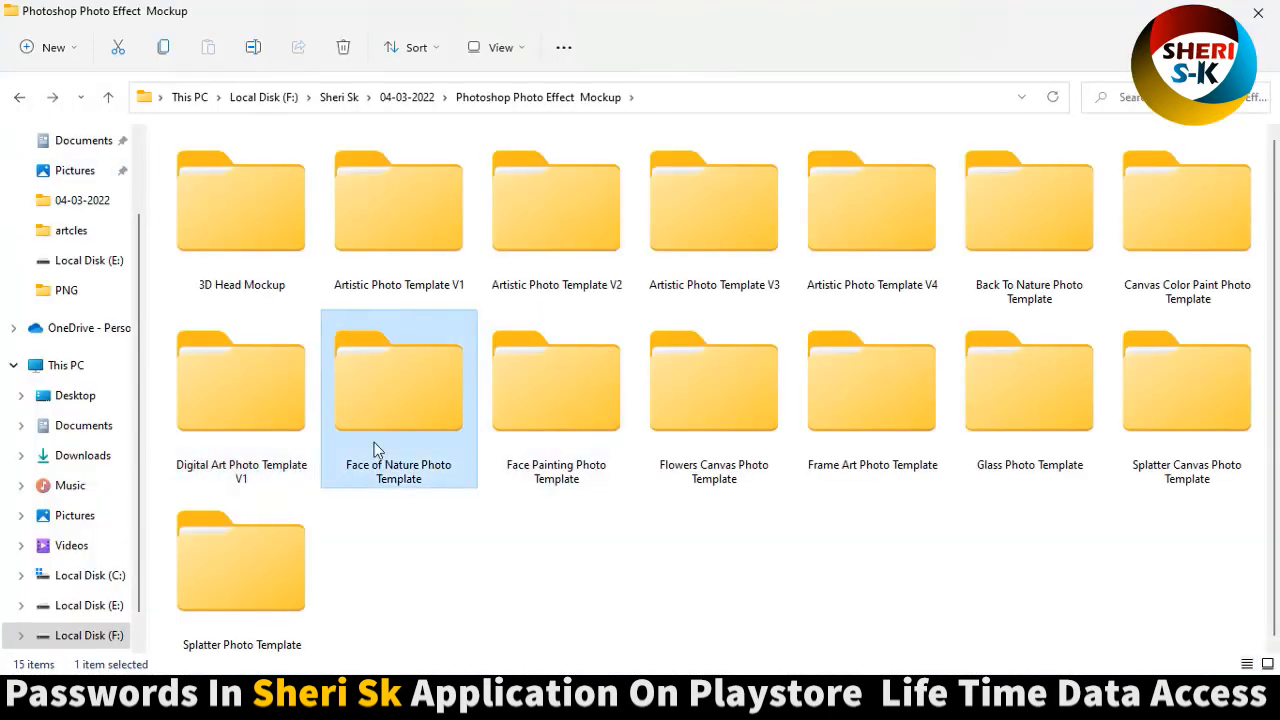
{"action": "double_click", "coordinate": [421, 413]}
{"action": "double_click", "coordinate": [229, 181]}
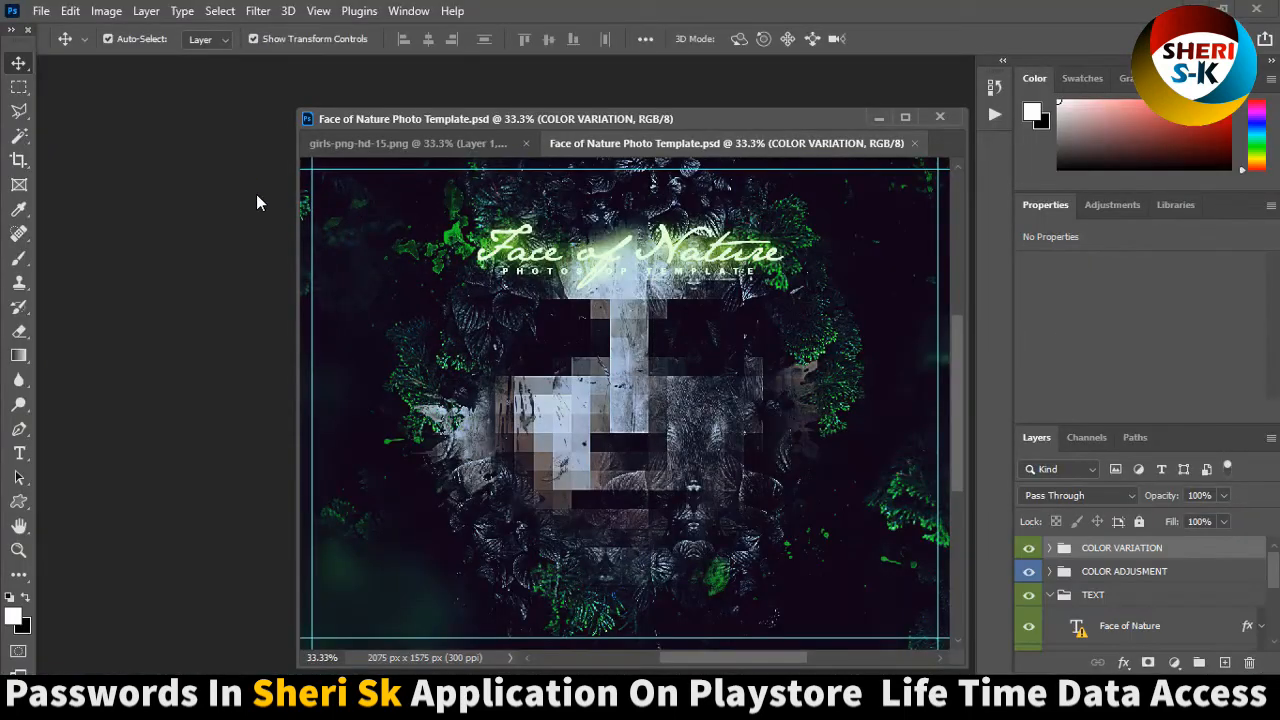
{"action": "left_click_drag", "start_coordinate": [453, 143], "coordinate": [115, 101]}
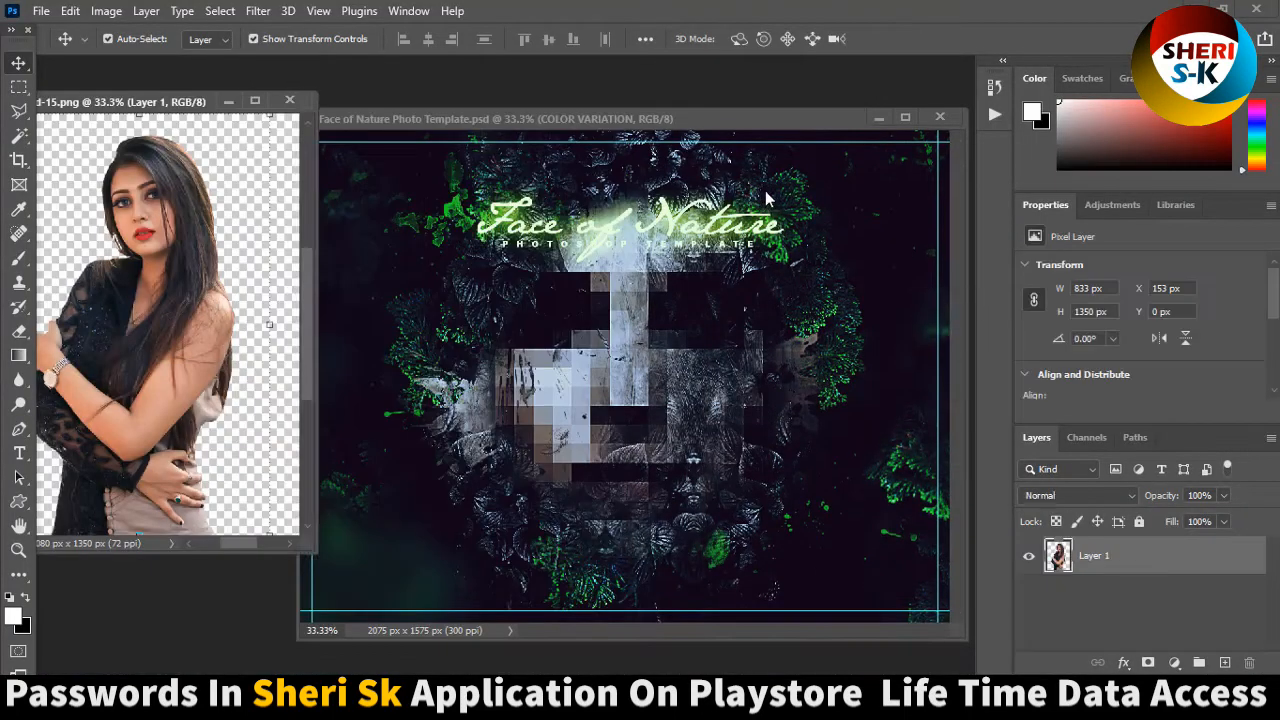
Open the placeholder smart object in the PLACE YOUR IMAGE HERE group and delete its Model layer.
{"action": "scroll", "coordinate": [1097, 588], "scroll_direction": "down", "scroll_amount": 3}
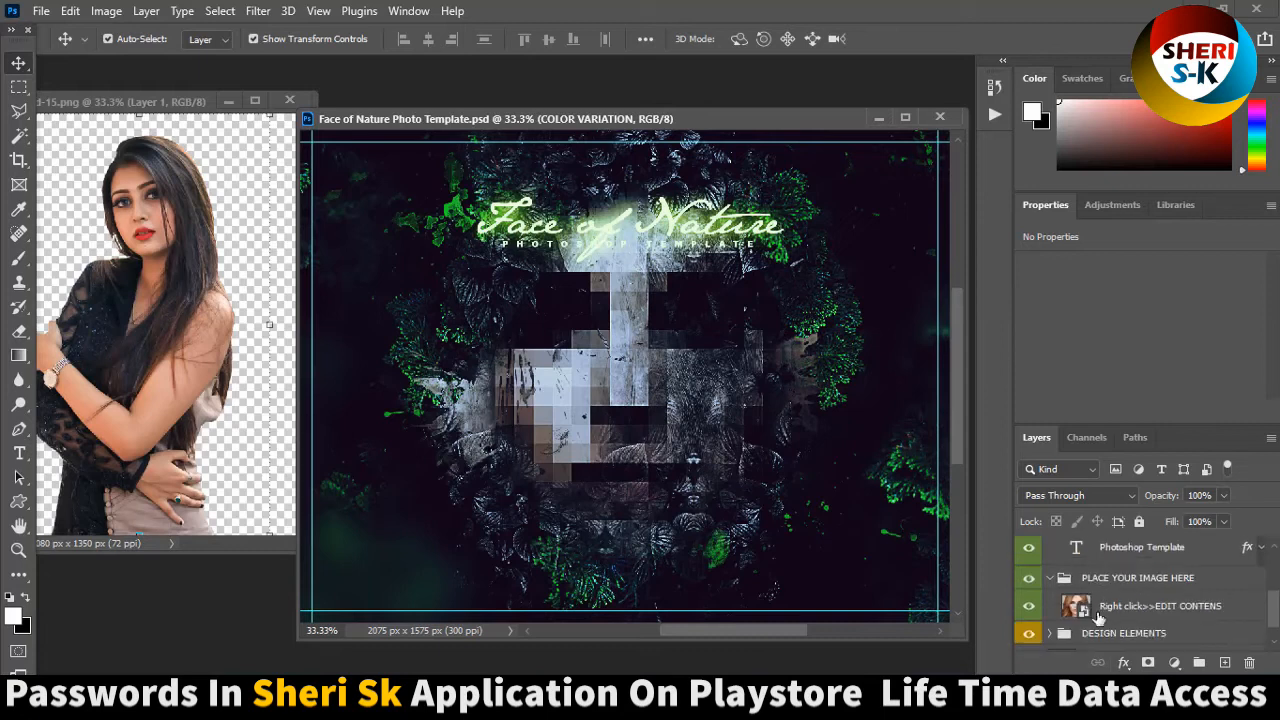
{"action": "left_click", "coordinate": [1106, 612]}
{"action": "double_click", "coordinate": [1080, 608]}
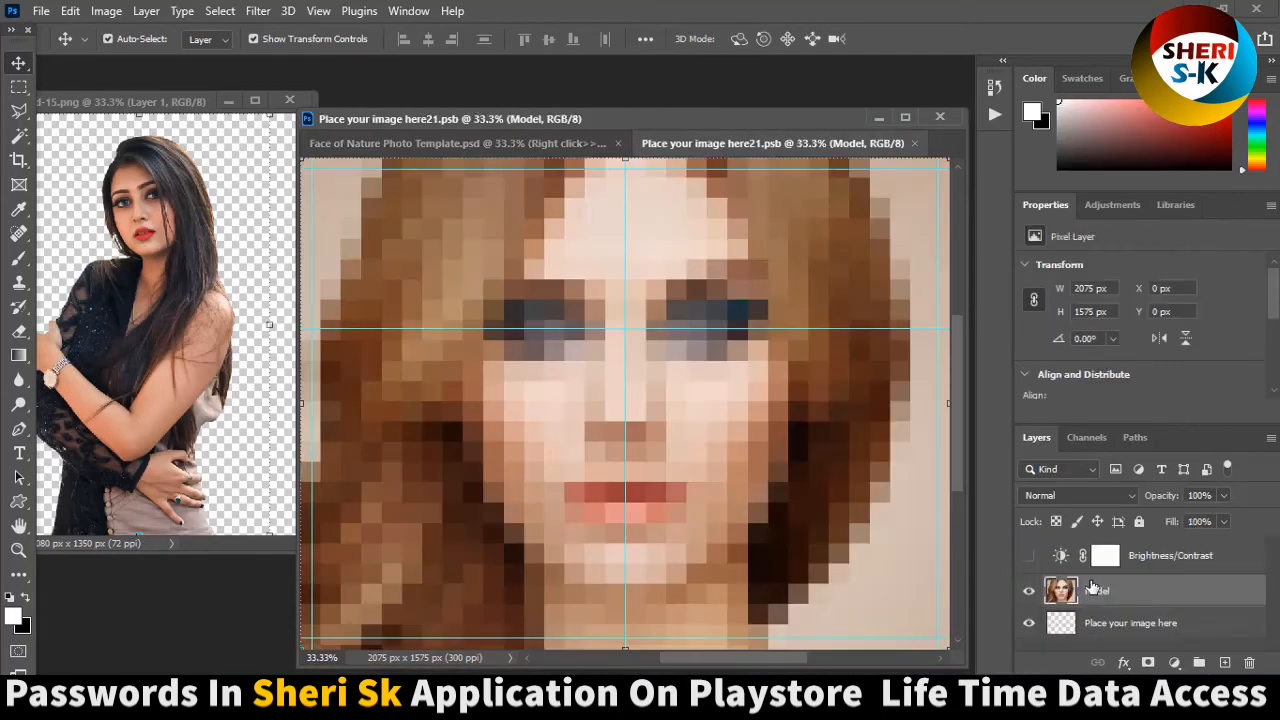
{"action": "key", "text": "Delete"}
Copy the portrait into the placeholder at about 1207 × 1957 px, X 434 px, Y 0 px, and save it to update the template.
{"action": "left_click_drag", "start_coordinate": [144, 215], "coordinate": [628, 470]}
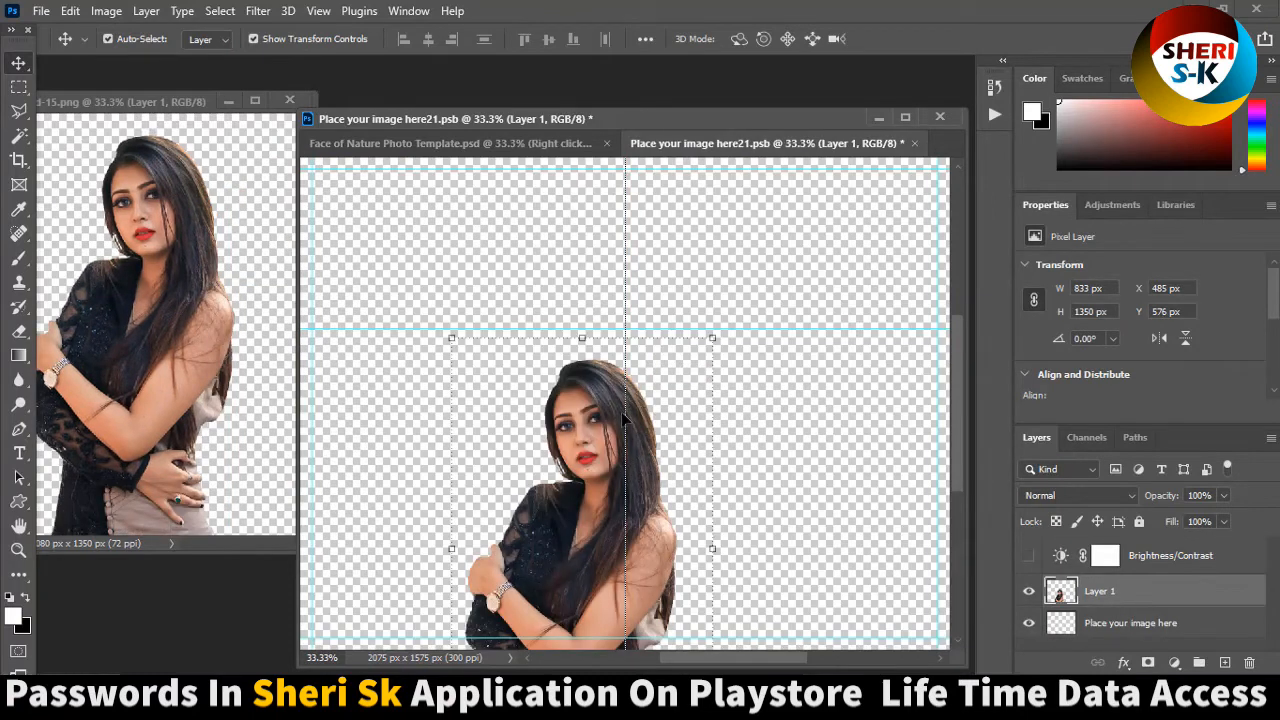
{"action": "left_click_drag", "start_coordinate": [712, 338], "coordinate": [941, 205]}
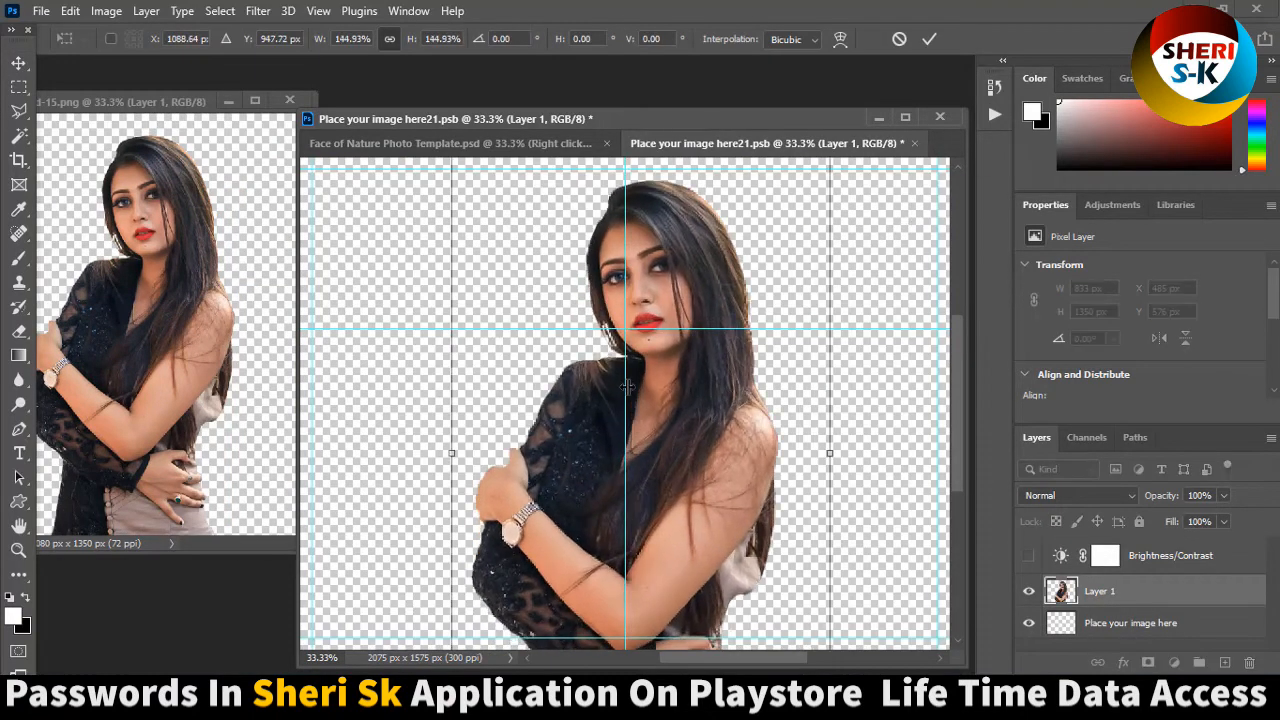
{"action": "key", "text": "Return"}
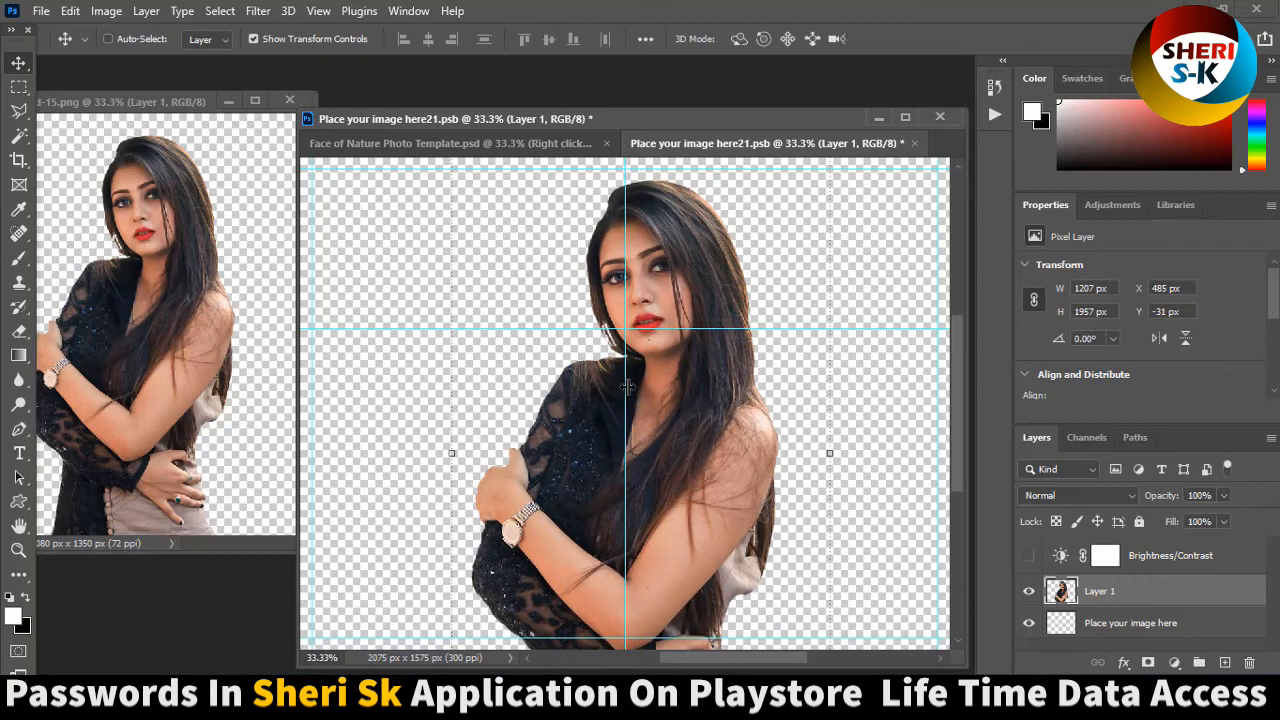
{"action": "key", "text": "ctrl+minus"}
{"action": "key", "text": "ctrl+minus"}
{"action": "left_click_drag", "start_coordinate": [614, 444], "coordinate": [607, 446]}
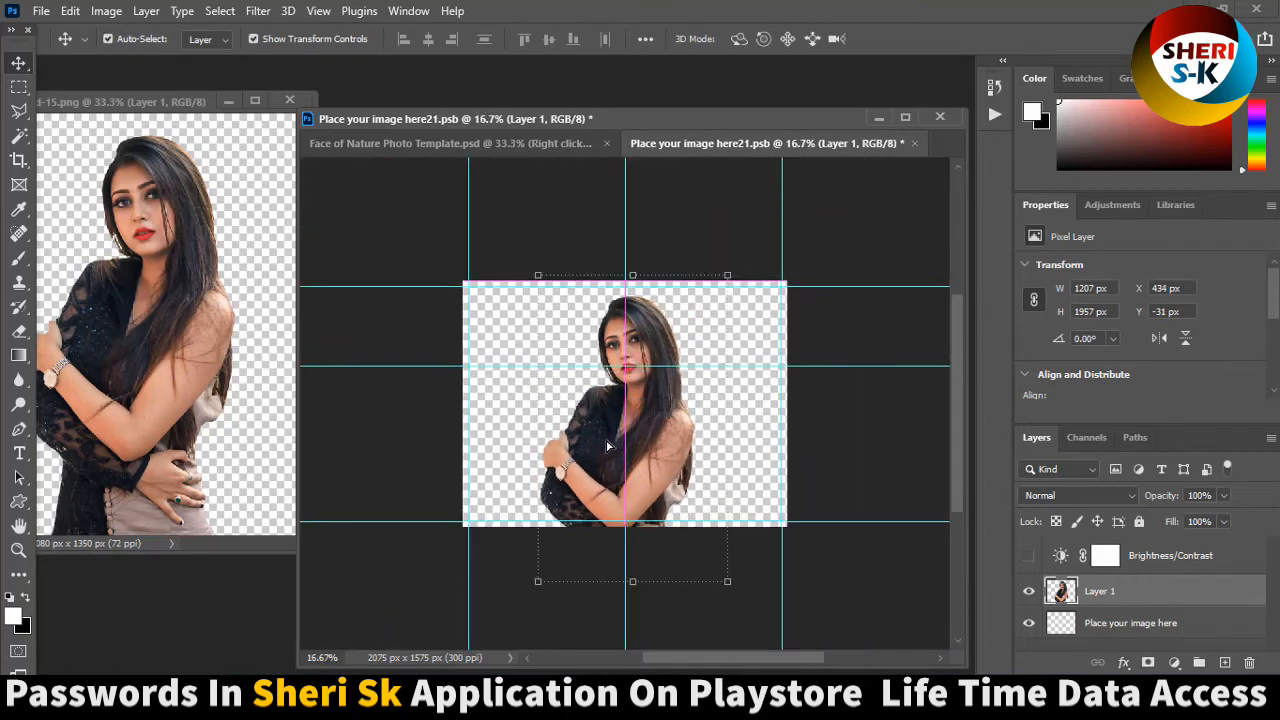
{"action": "key", "text": "ctrl+s"}
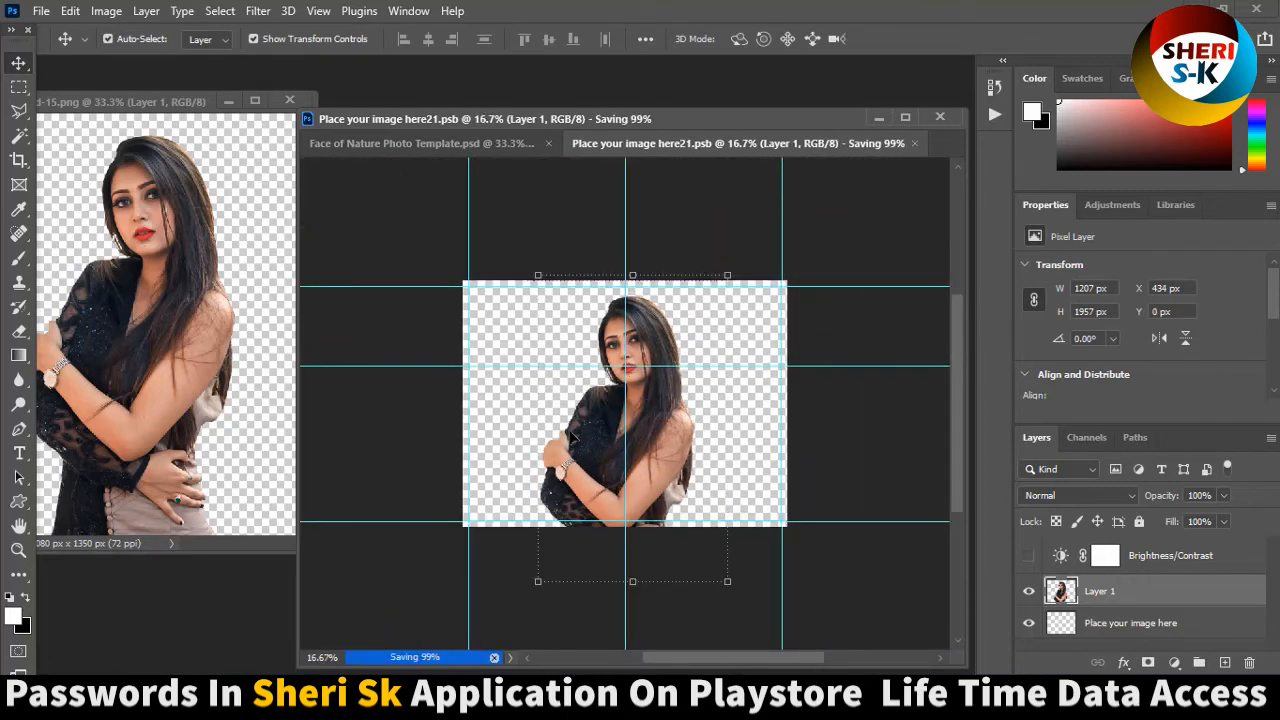
{"action": "left_click", "coordinate": [489, 148]}
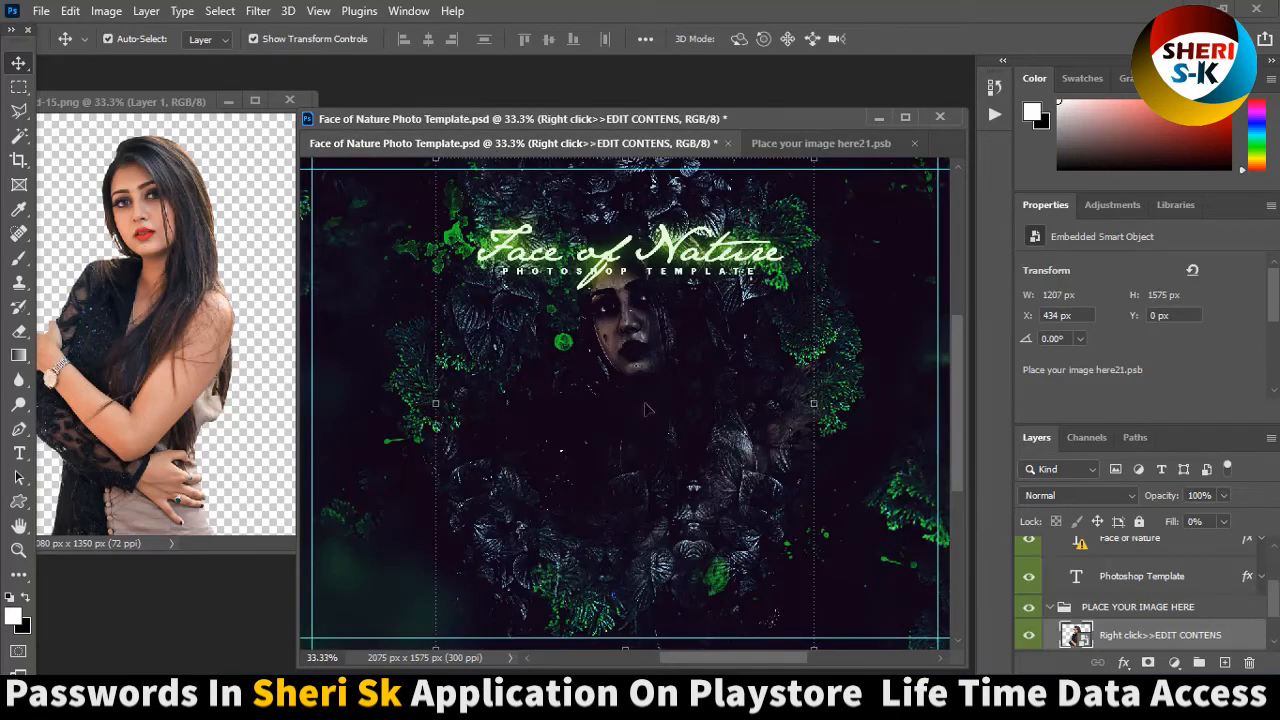
Enlarge the placeholder portrait to about 2396 × 3884 px, place it at about X -256 px, Y -226 px, and save.
{"action": "left_click", "coordinate": [820, 143]}
{"action": "left_click_drag", "start_coordinate": [724, 277], "coordinate": [982, 157]}
{"action": "left_click_drag", "start_coordinate": [575, 421], "coordinate": [523, 553]}
{"action": "mouse_move", "coordinate": [525, 484]}
{"action": "left_mouse_down"}
{"action": "mouse_move", "coordinate": [538, 461]}
{"action": "mouse_move", "coordinate": [528, 465]}
{"action": "left_mouse_up"}
{"action": "key", "text": "Return"}
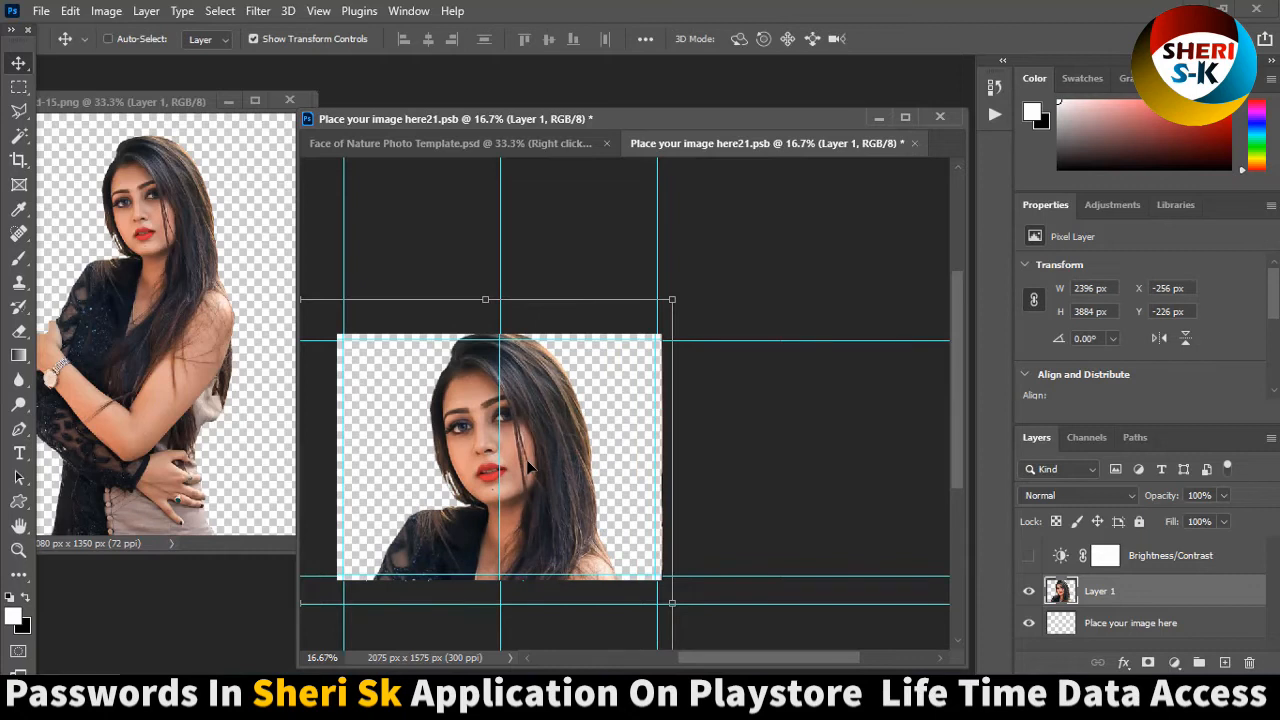
{"action": "key", "text": "ctrl+s"}
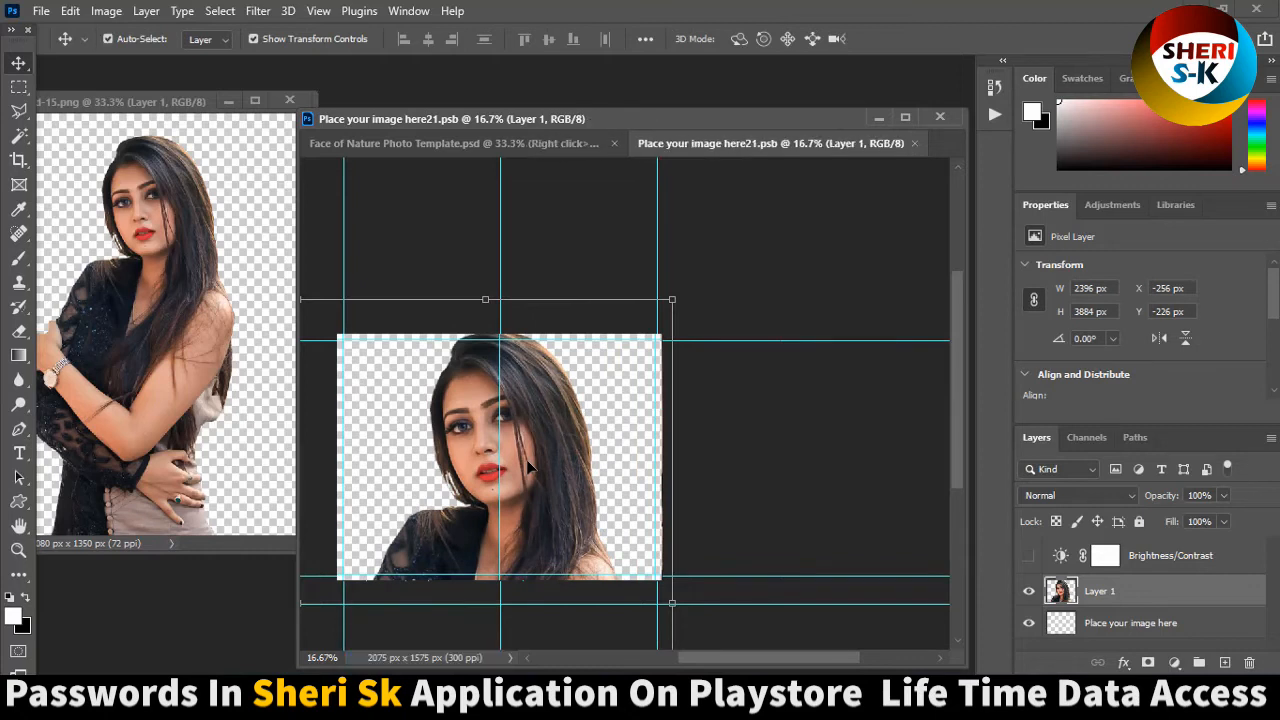
Check the updated Face of Nature template, and close the placeholder, the template without saving its changes, and the source photo.
{"action": "left_click", "coordinate": [455, 144]}
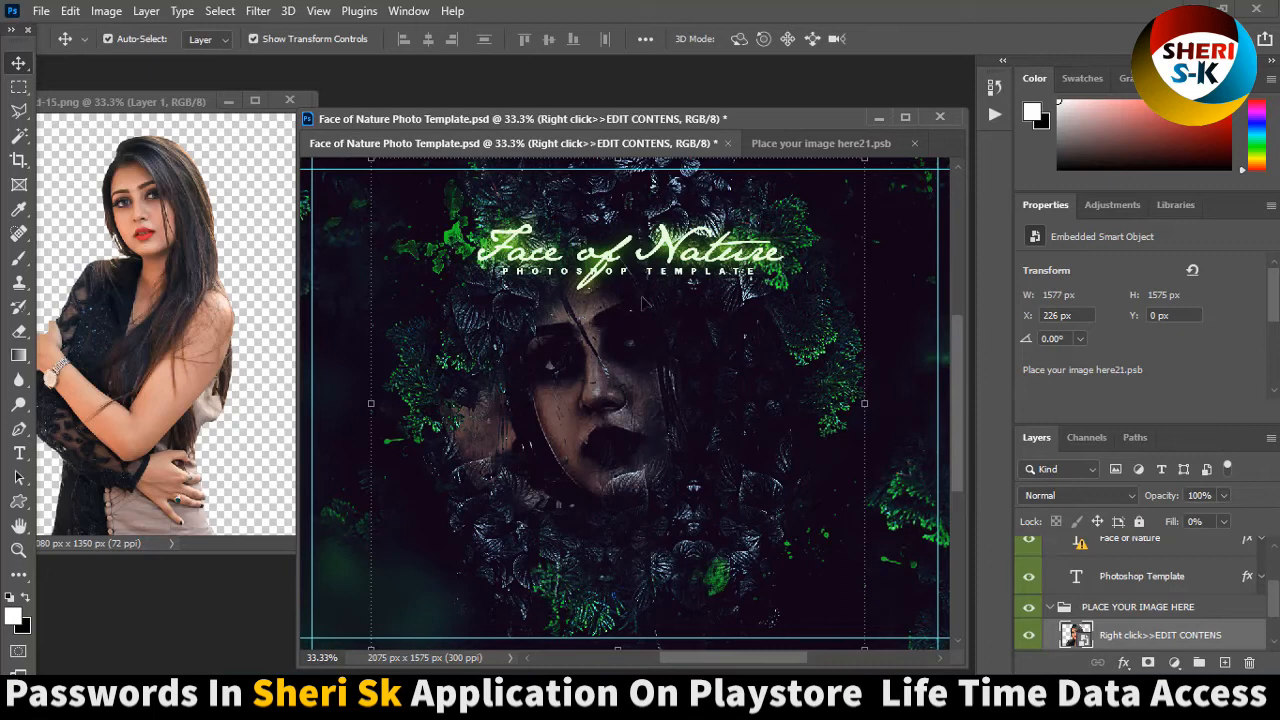
{"action": "left_click", "coordinate": [913, 145]}
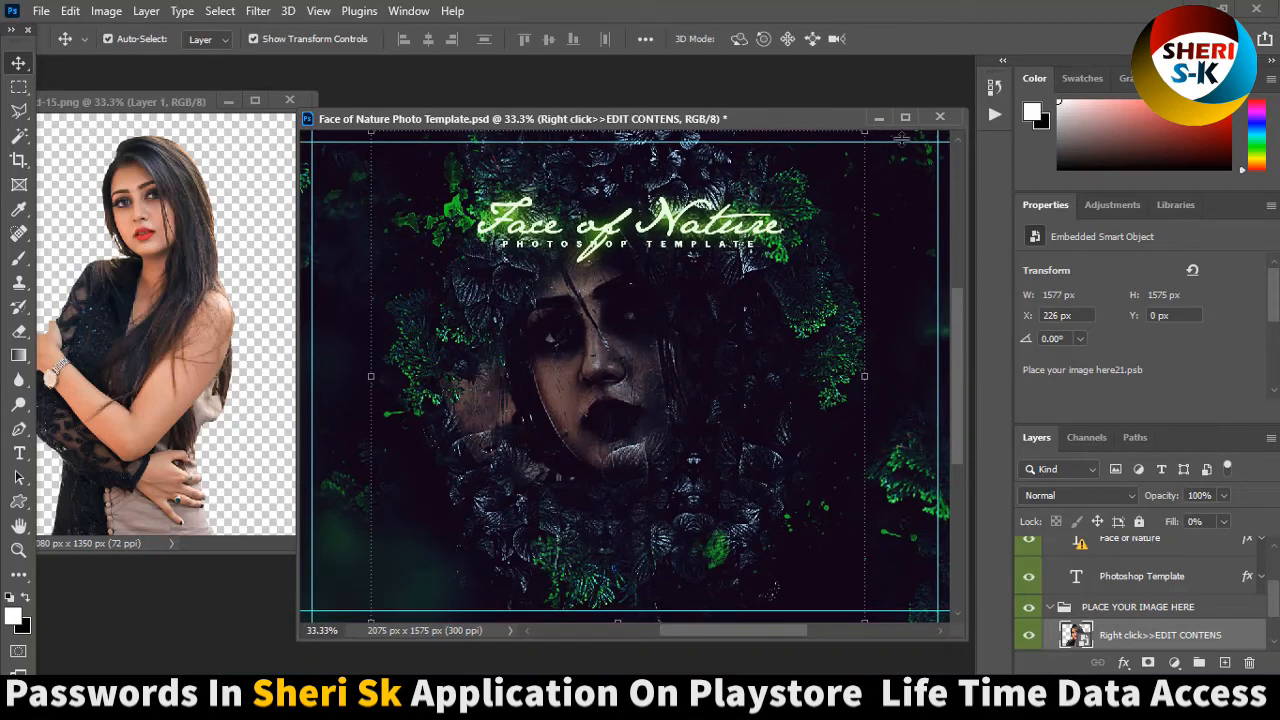
{"action": "left_click", "coordinate": [941, 117]}
{"action": "left_click", "coordinate": [635, 285]}
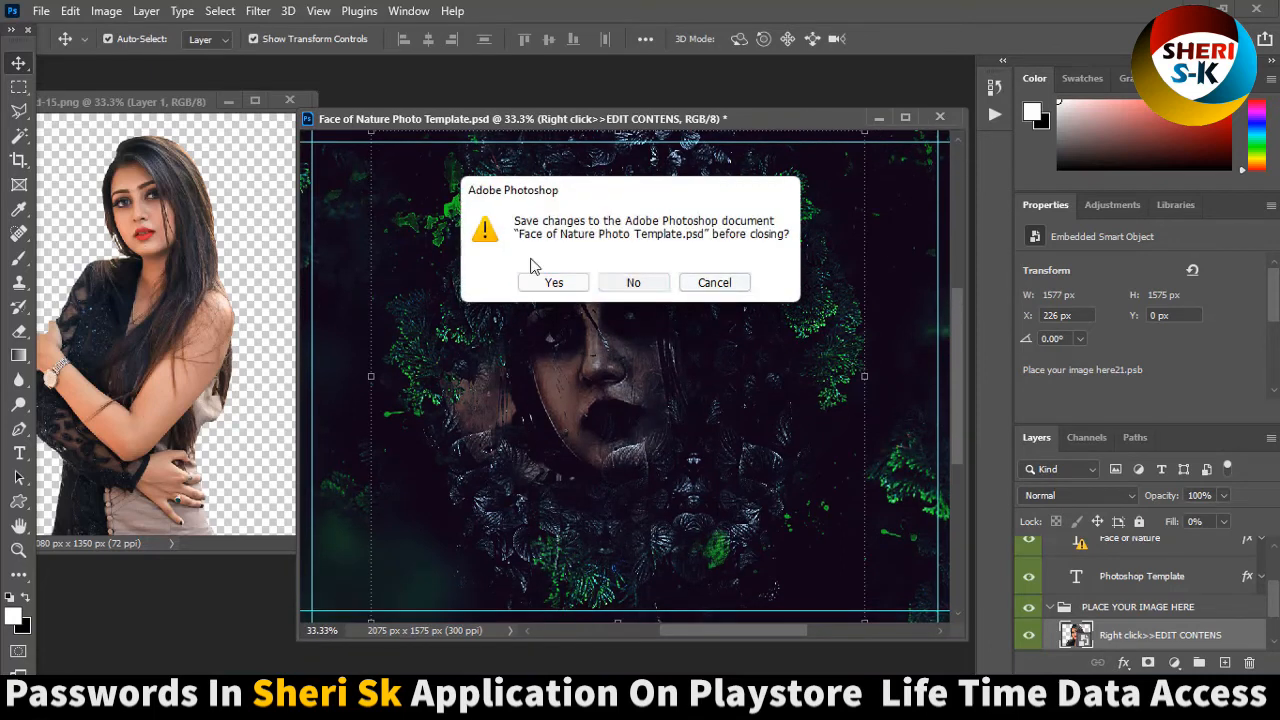
{"action": "left_click", "coordinate": [291, 101]}
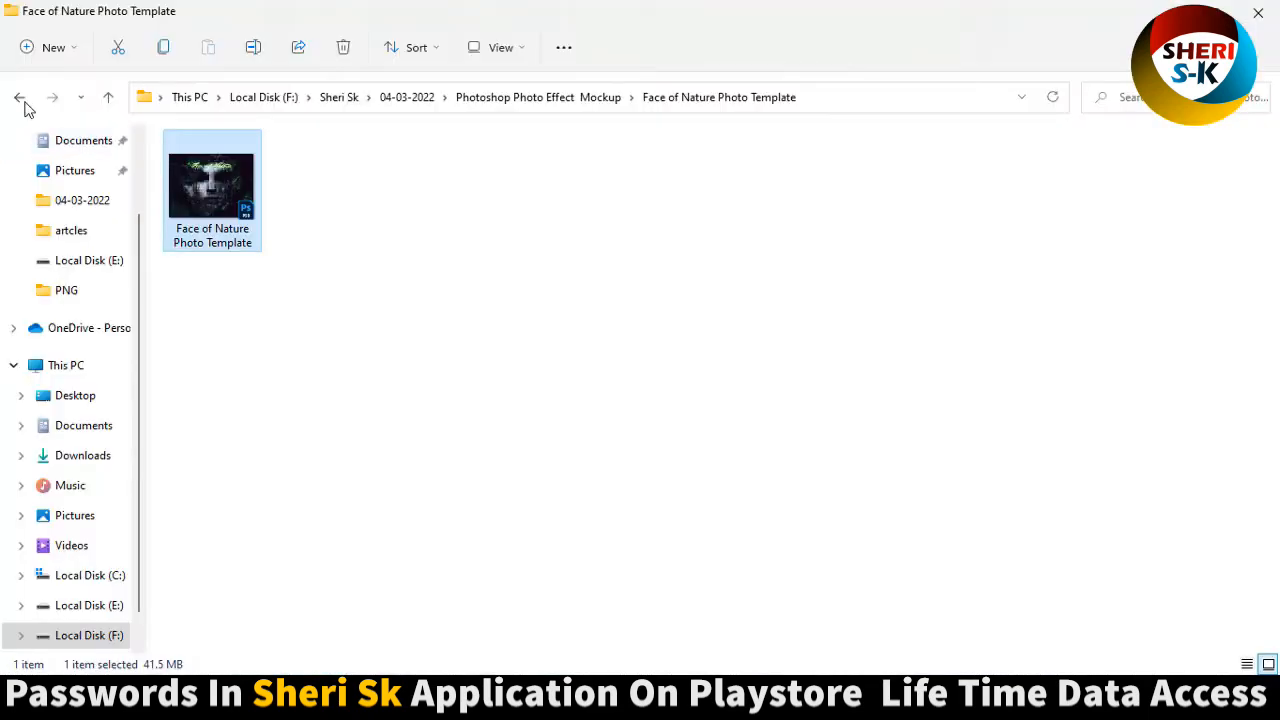
Open the Face Painting Photo Template PSD from its folder in Photoshop Photo Effect Mockup.
{"action": "left_click", "coordinate": [22, 100]}
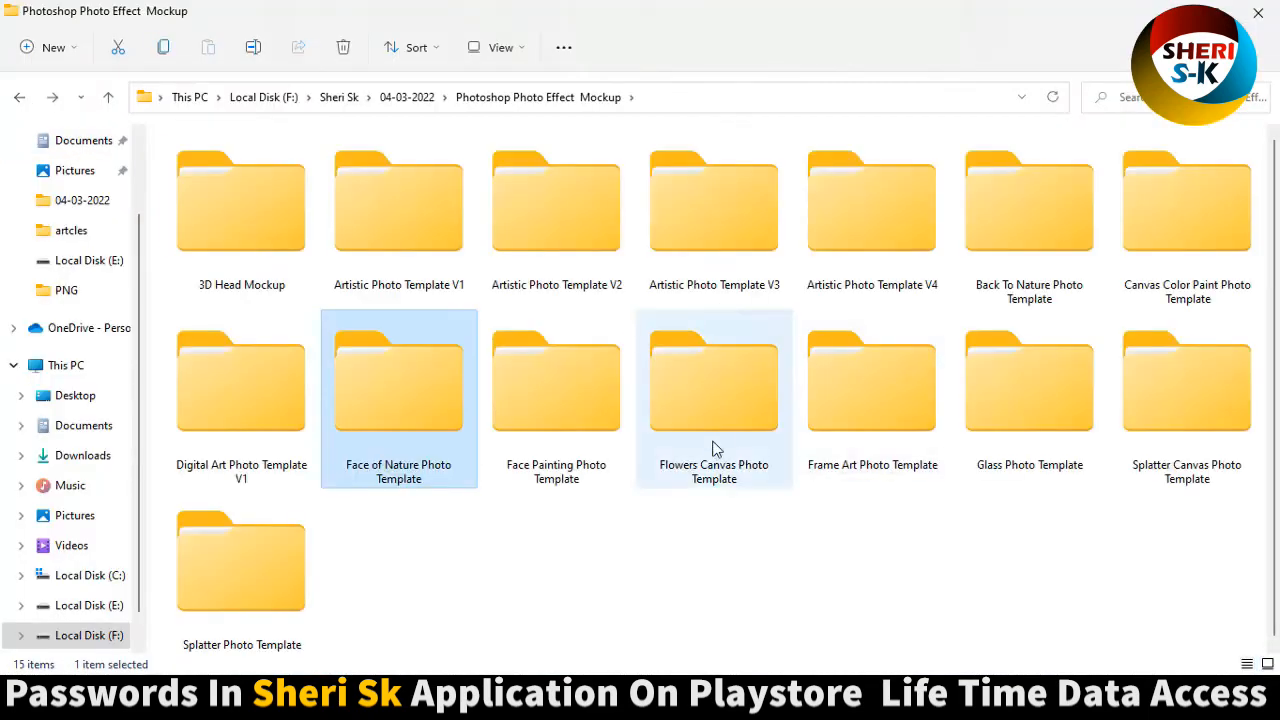
{"action": "left_click", "coordinate": [586, 444]}
{"action": "double_click", "coordinate": [575, 427]}
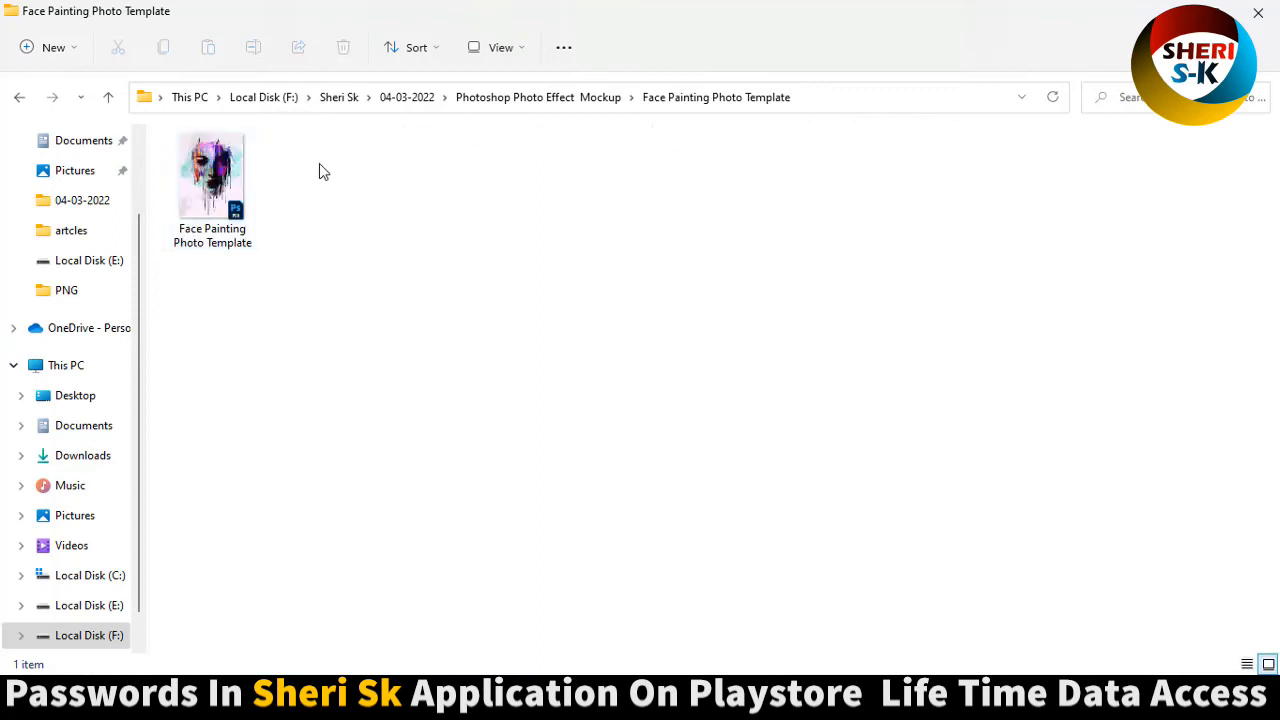
{"action": "left_click", "coordinate": [211, 195]}
{"action": "double_click", "coordinate": [211, 195]}
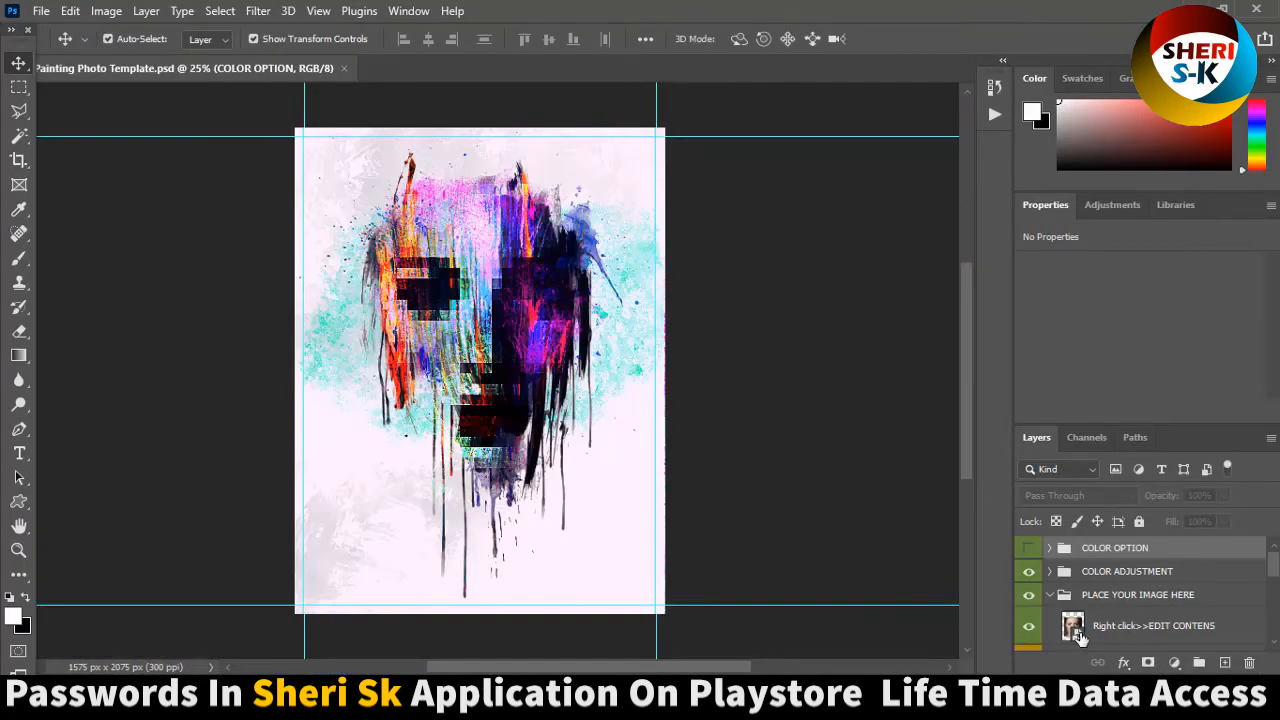
Delete the sample photo layer inside the placeholder smart object and briefly show the FACE AREA guide layer.
{"action": "double_click", "coordinate": [1074, 630]}
{"action": "key", "text": "Delete"}
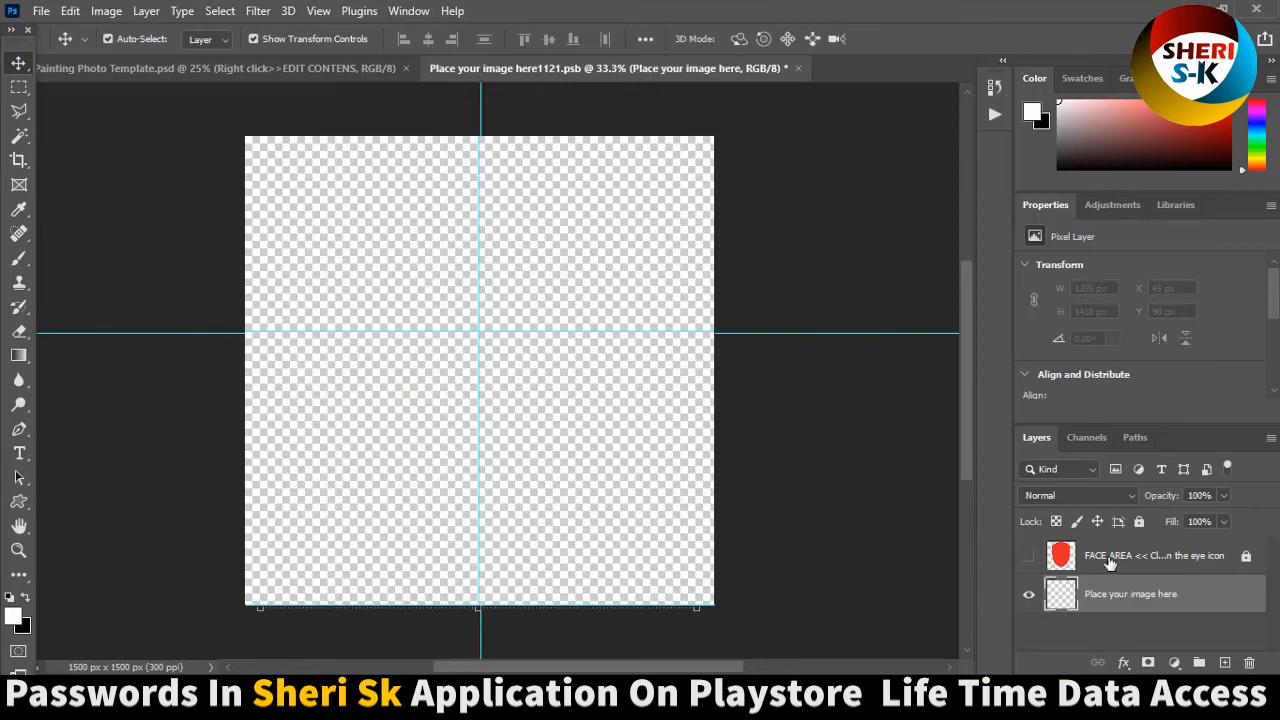
{"action": "left_click", "coordinate": [1090, 566]}
{"action": "left_click", "coordinate": [1030, 557]}
{"action": "left_click", "coordinate": [1031, 557]}
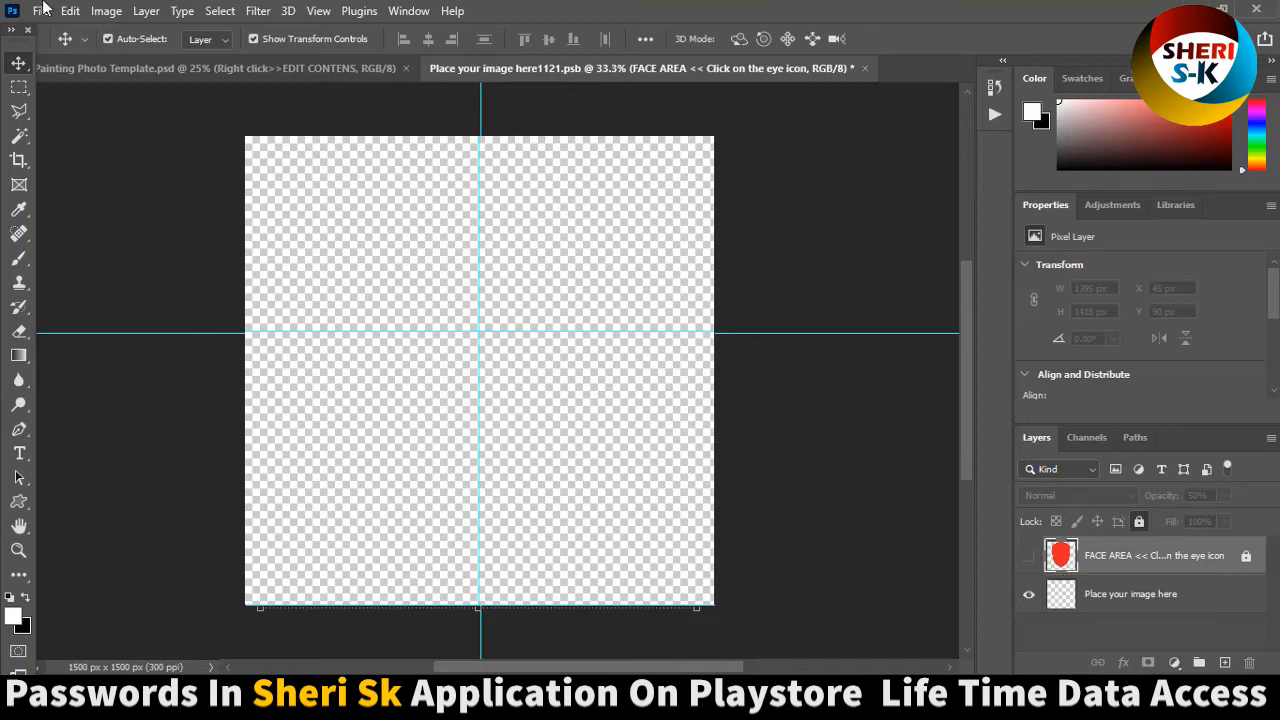
Open the photo sdf.jpg from the Dark Backgrounds folder inside the Girls folder on drive E.
{"action": "left_click", "coordinate": [40, 11]}
{"action": "left_click", "coordinate": [58, 62]}
{"action": "left_click", "coordinate": [336, 56]}
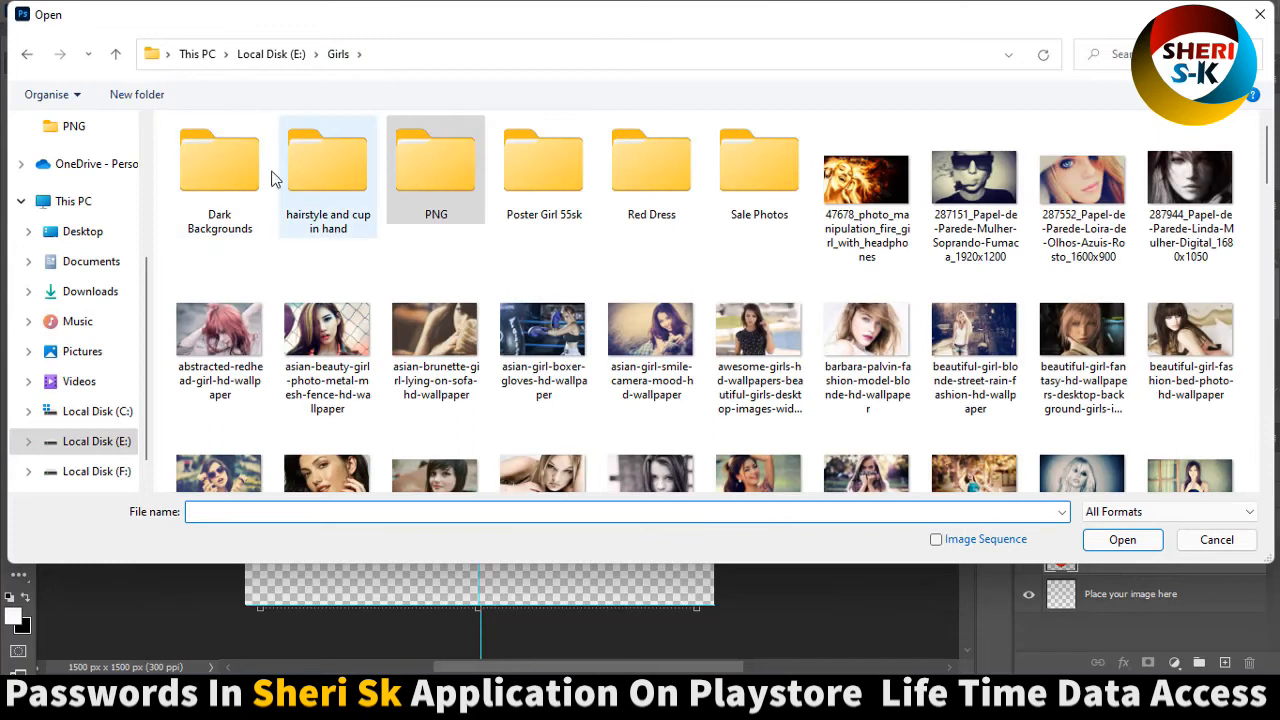
{"action": "double_click", "coordinate": [249, 162]}
{"action": "double_click", "coordinate": [697, 186]}
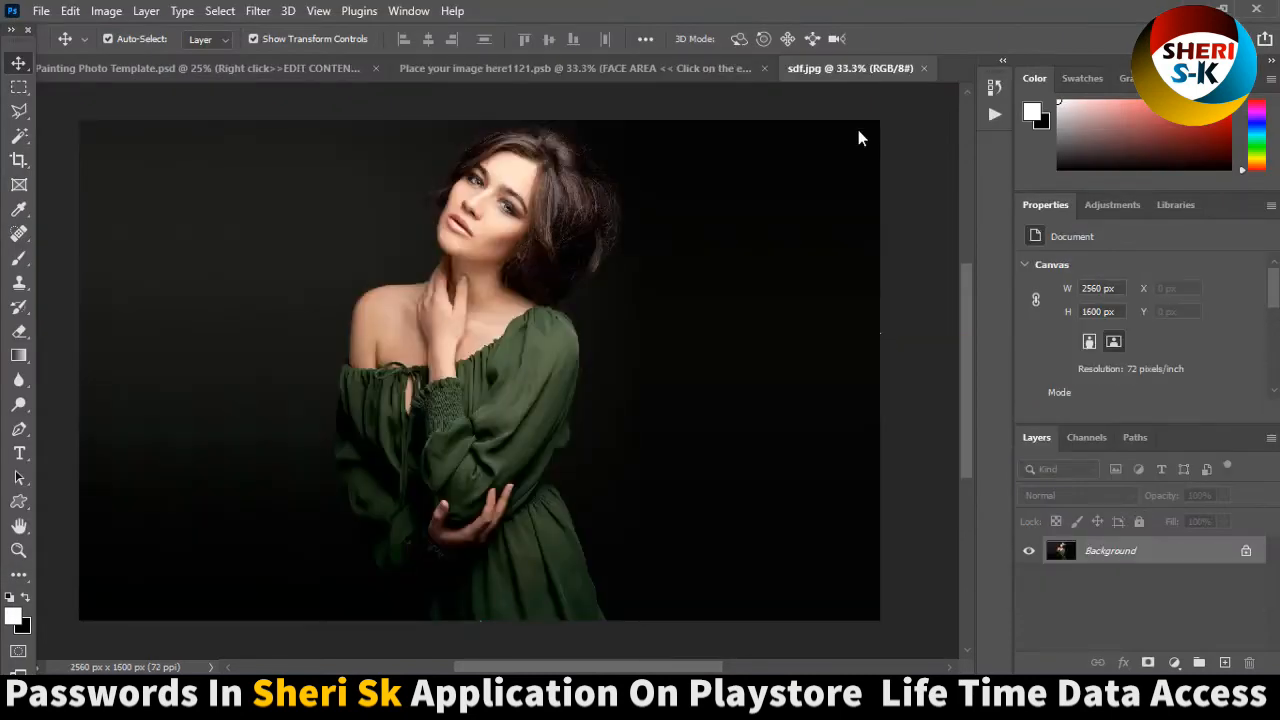
Copy the sdf.jpg portrait into the placeholder document as a new layer and close the source photo.
{"action": "left_click_drag", "start_coordinate": [850, 68], "coordinate": [1034, 366]}
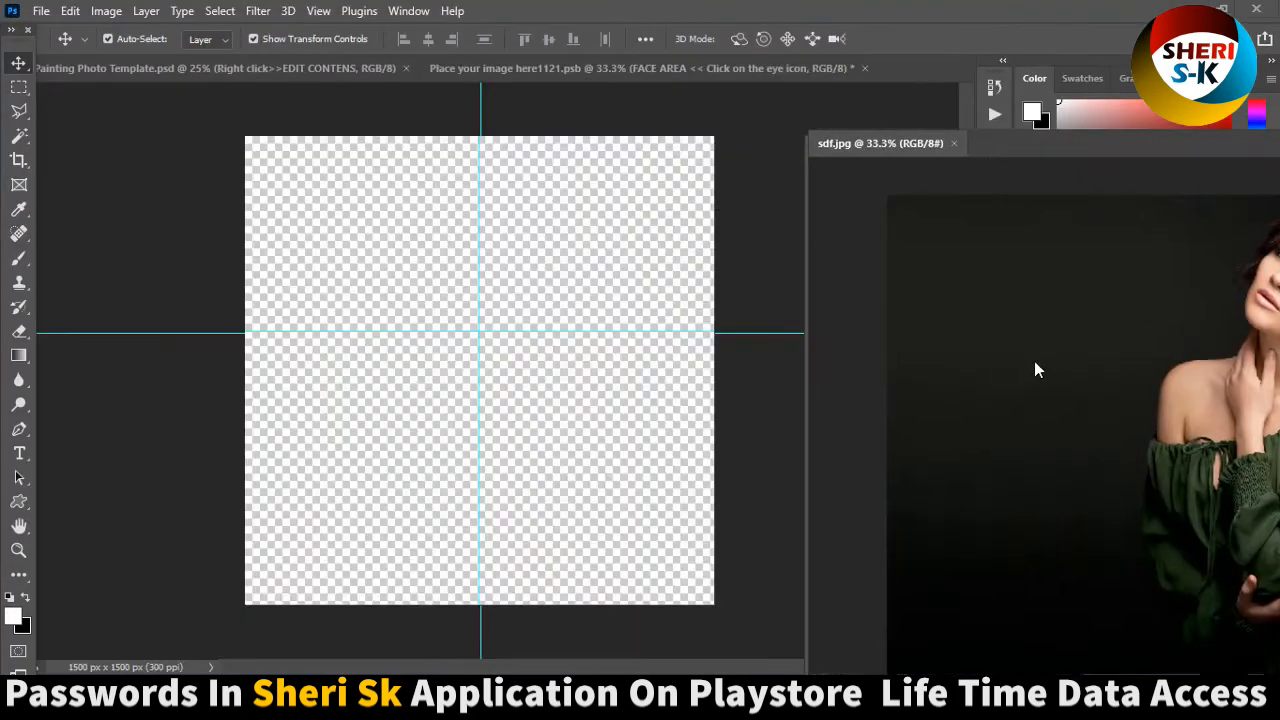
{"action": "left_click_drag", "start_coordinate": [1109, 379], "coordinate": [455, 409]}
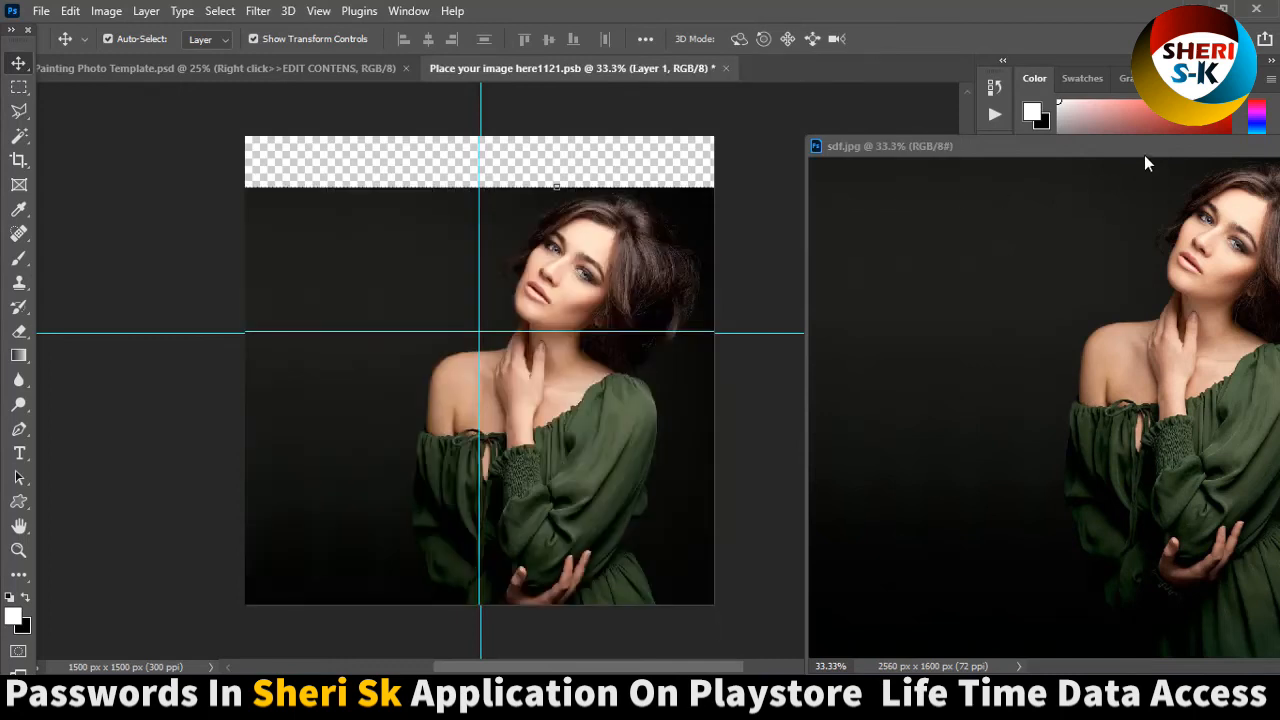
{"action": "left_click_drag", "start_coordinate": [1147, 148], "coordinate": [732, 174]}
{"action": "left_click", "coordinate": [1197, 174]}
Position the portrait layer at about X -530 px, Y 0 px, save the placeholder, and check the Face Painting template.
{"action": "left_click_drag", "start_coordinate": [572, 340], "coordinate": [512, 325]}
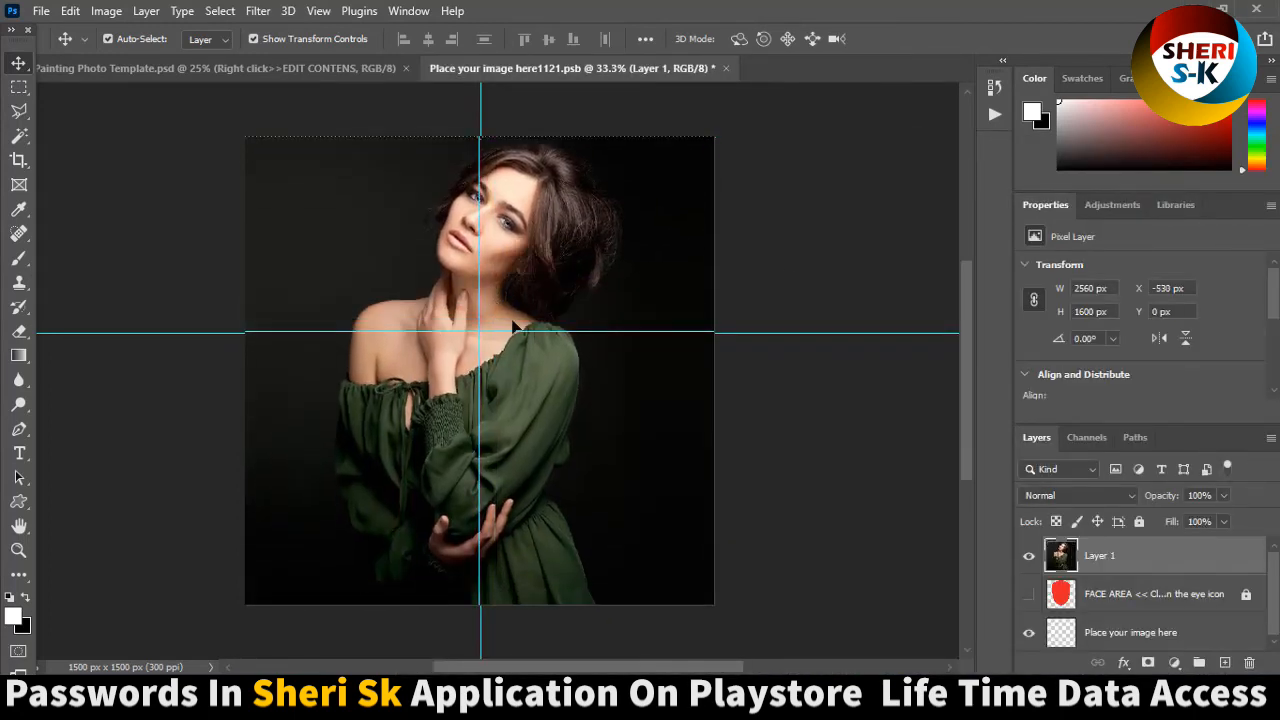
{"action": "key", "text": "ctrl+s"}
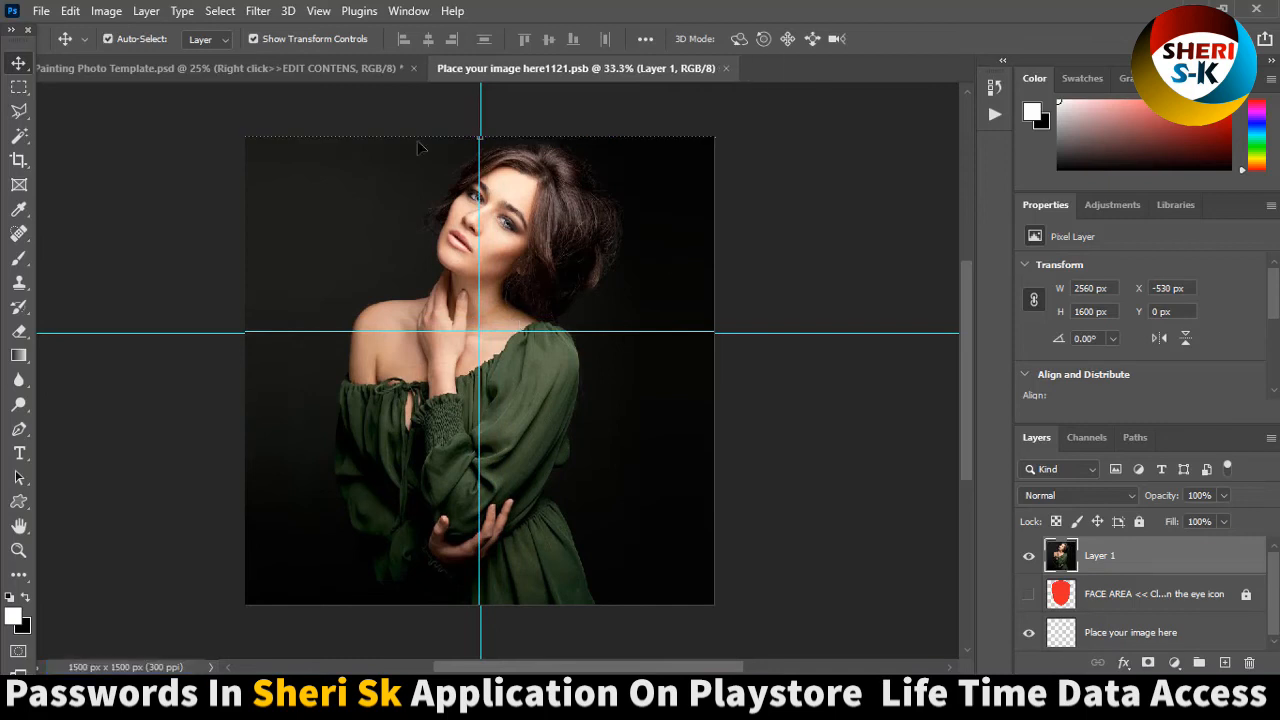
{"action": "left_click", "coordinate": [285, 71]}
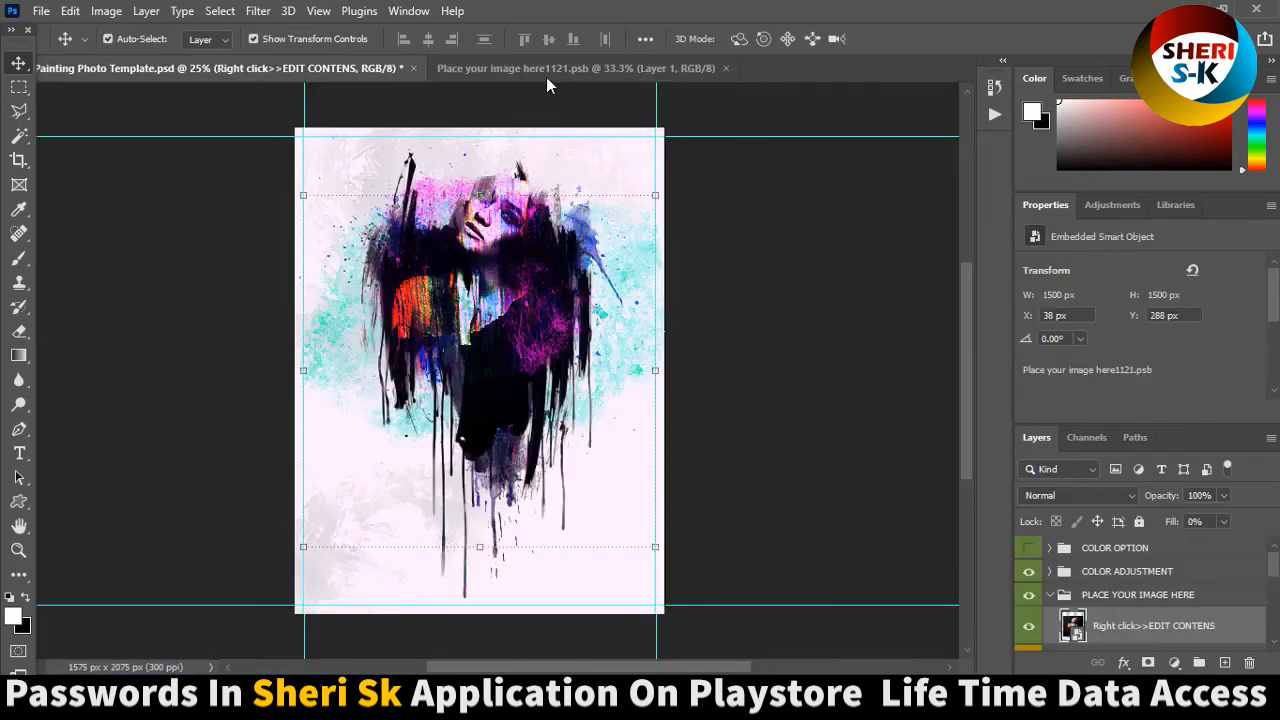
Move the placeholder portrait down to about Y 132 px, save it, and return to the Face Painting template.
{"action": "left_click", "coordinate": [557, 68]}
{"action": "left_click_drag", "start_coordinate": [529, 339], "coordinate": [527, 364]}
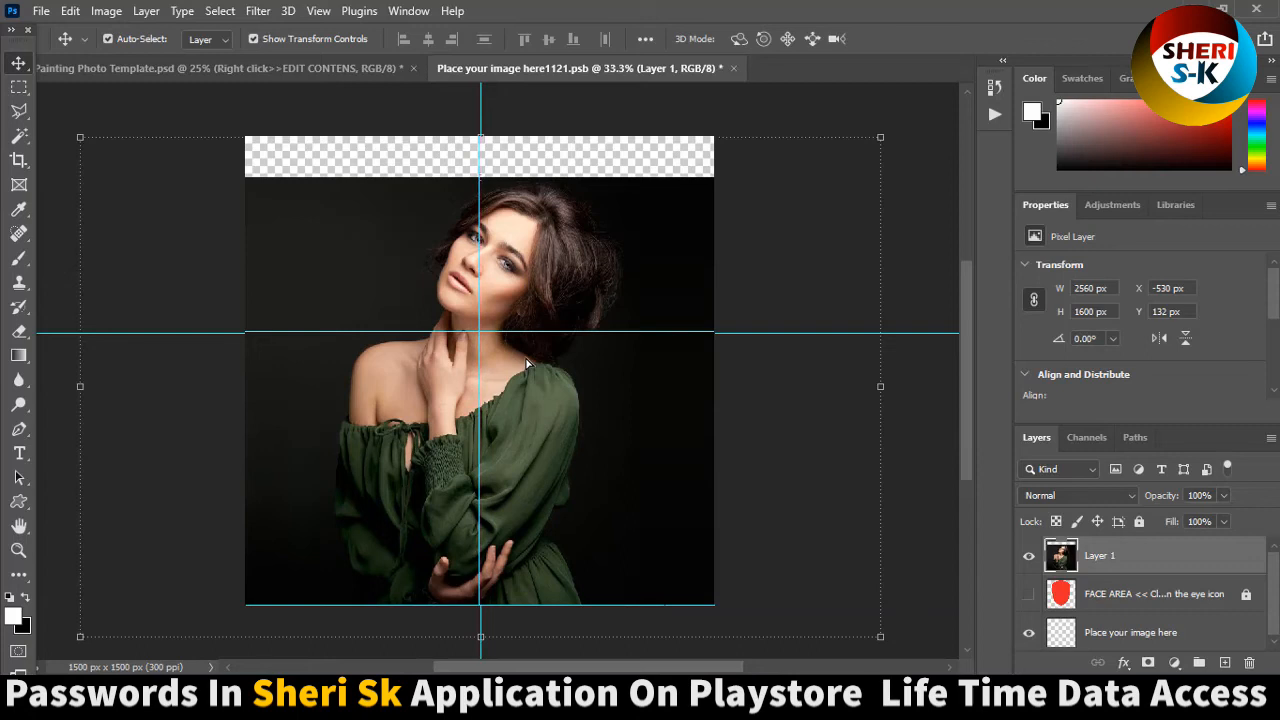
{"action": "key", "text": "ctrl+s"}
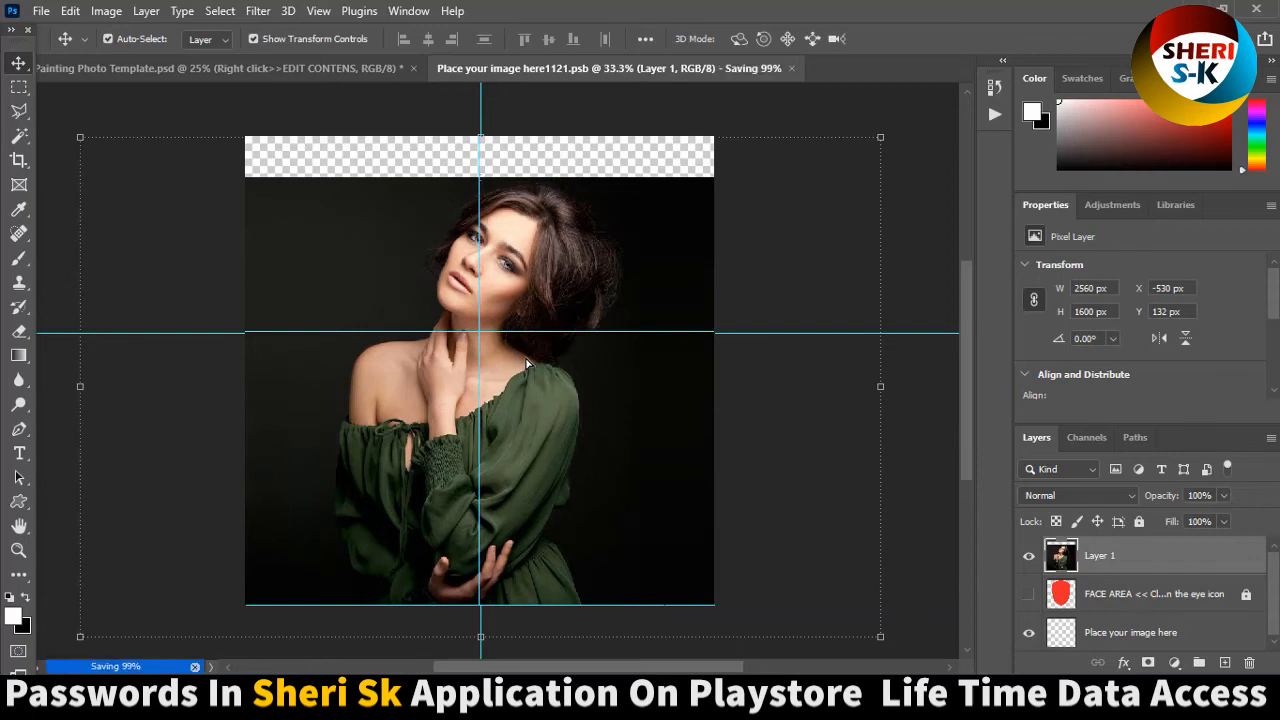
{"action": "left_click", "coordinate": [321, 71]}
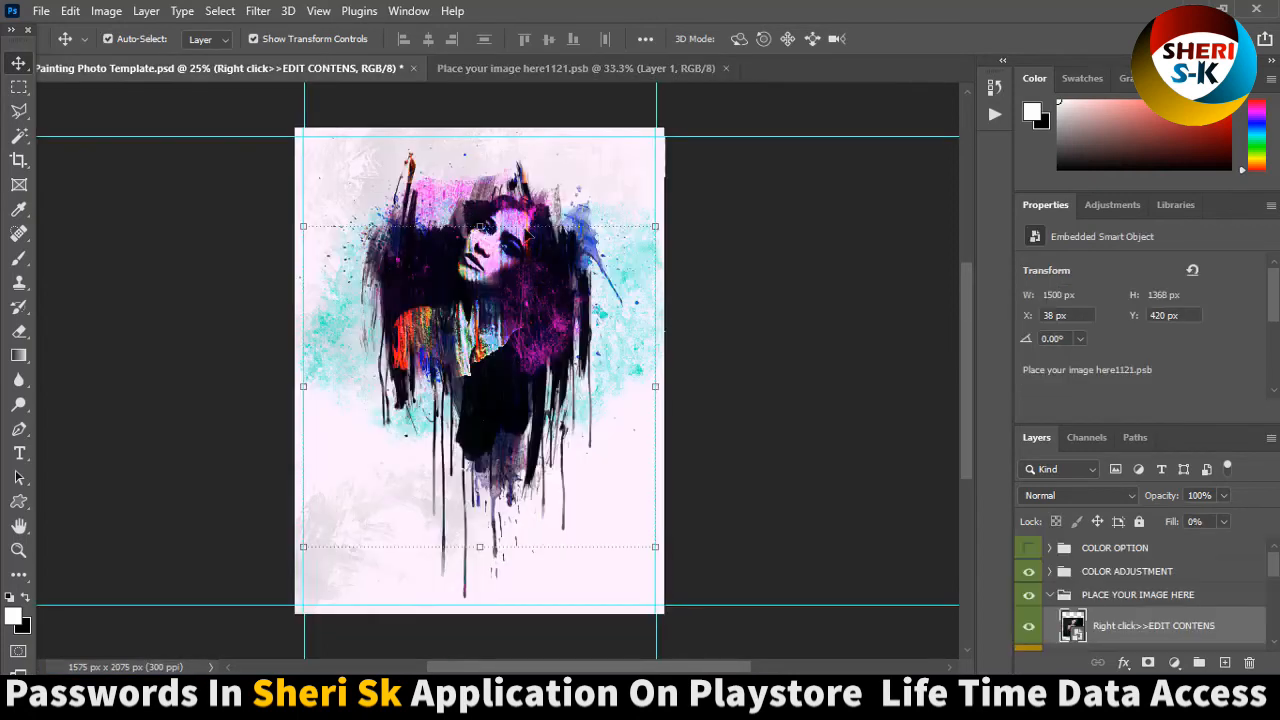
Turn on the COLOR OPTION layer group in the template and close the placeholder document.
{"action": "left_click", "coordinate": [773, 351]}
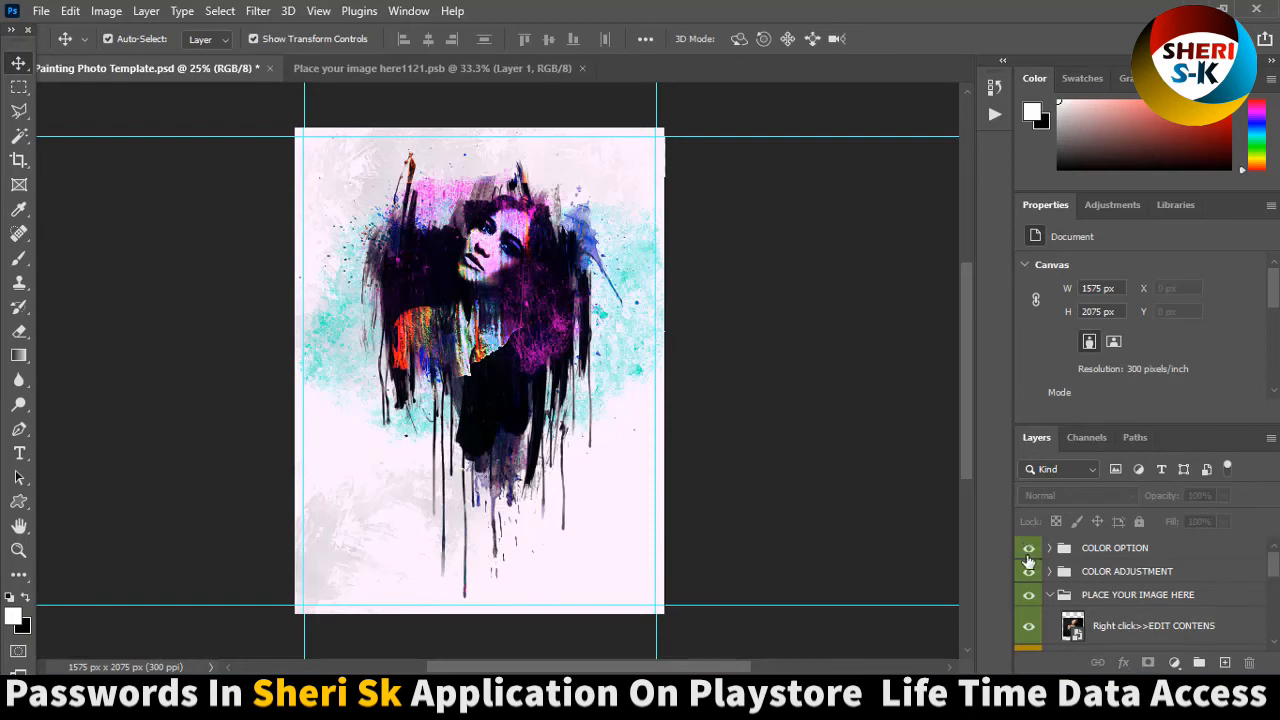
{"action": "left_click", "coordinate": [1028, 548]}
{"action": "left_click", "coordinate": [1028, 548]}
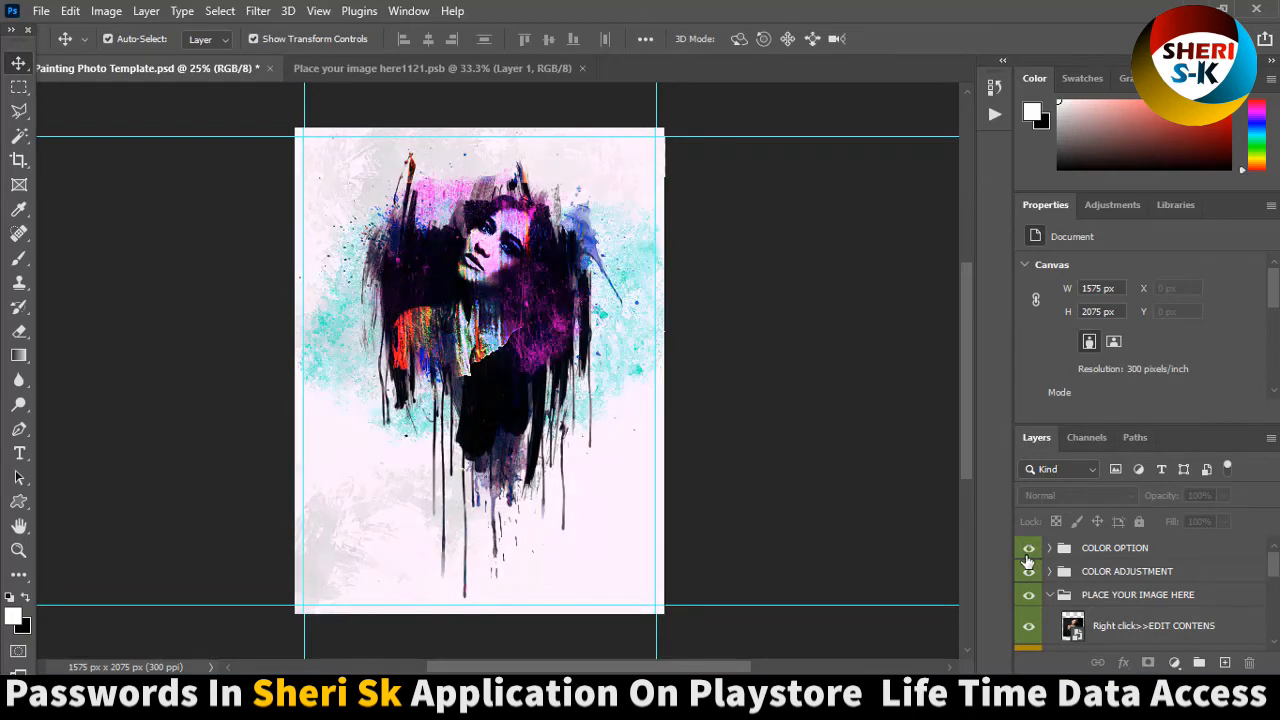
{"action": "left_click", "coordinate": [581, 68]}
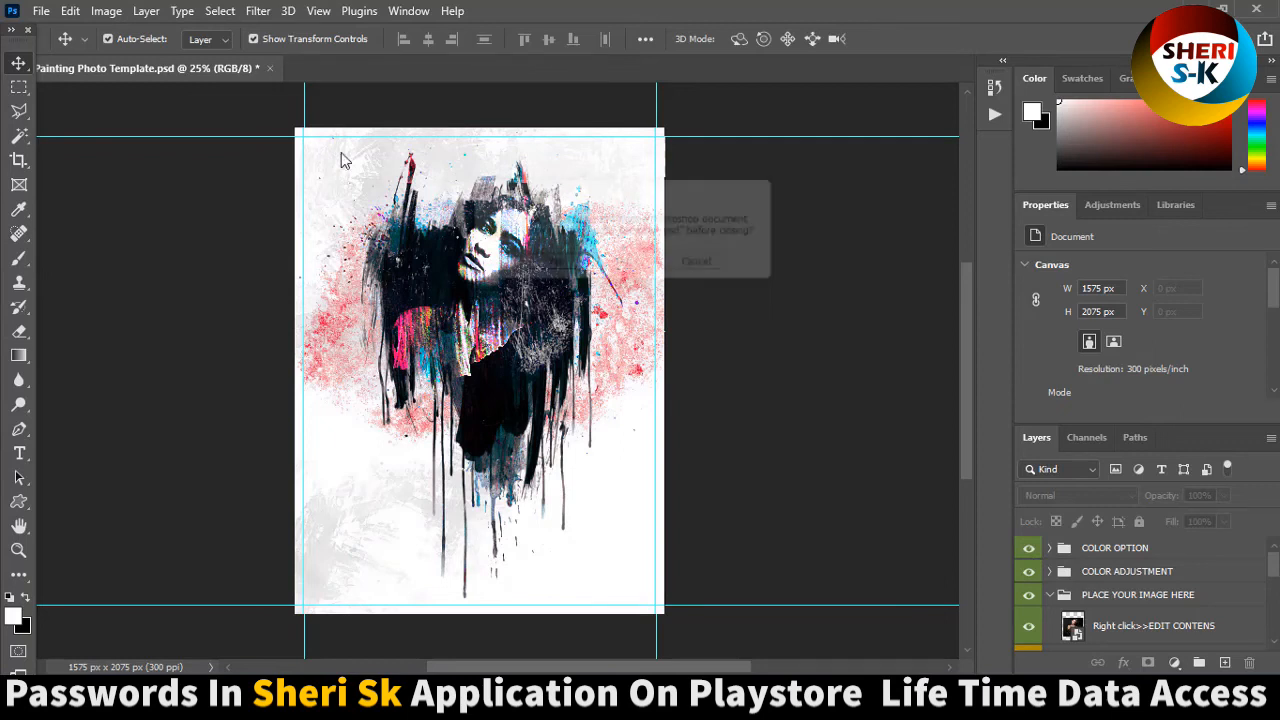